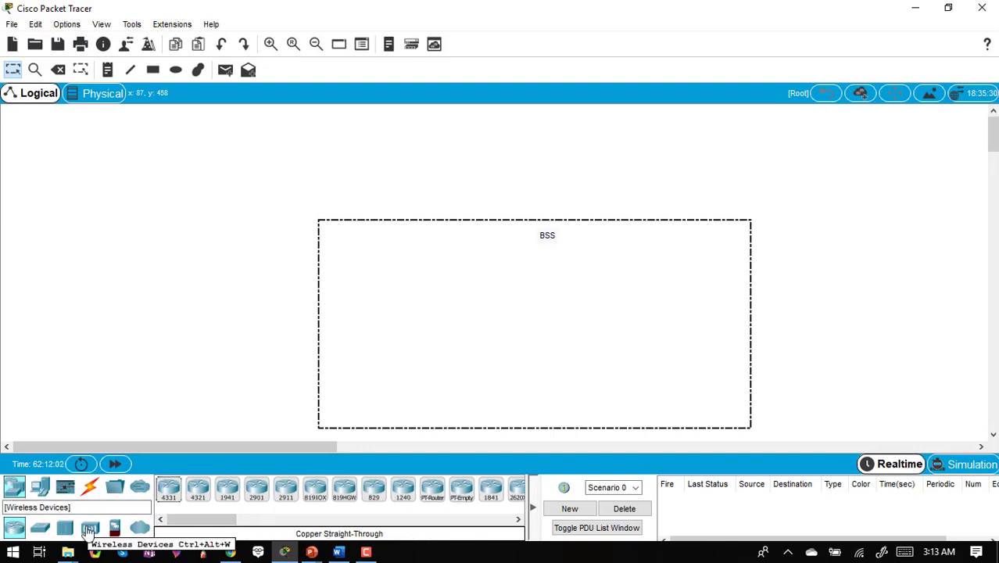
- Place an AccessPoint-PT near the top of the BSS area and a PC at its lower left
left_click(89, 530)
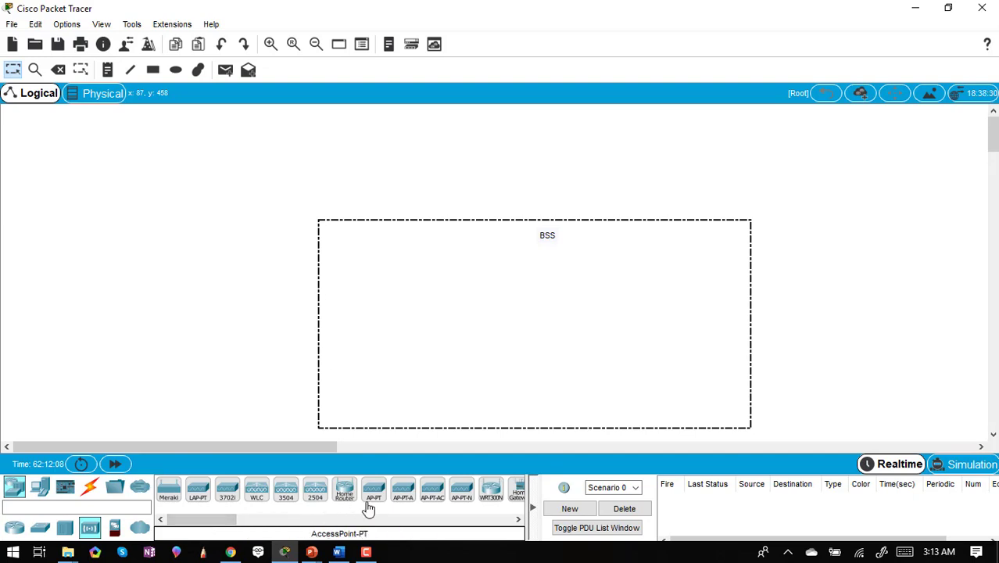
left_click_drag(373, 492, 482, 275)
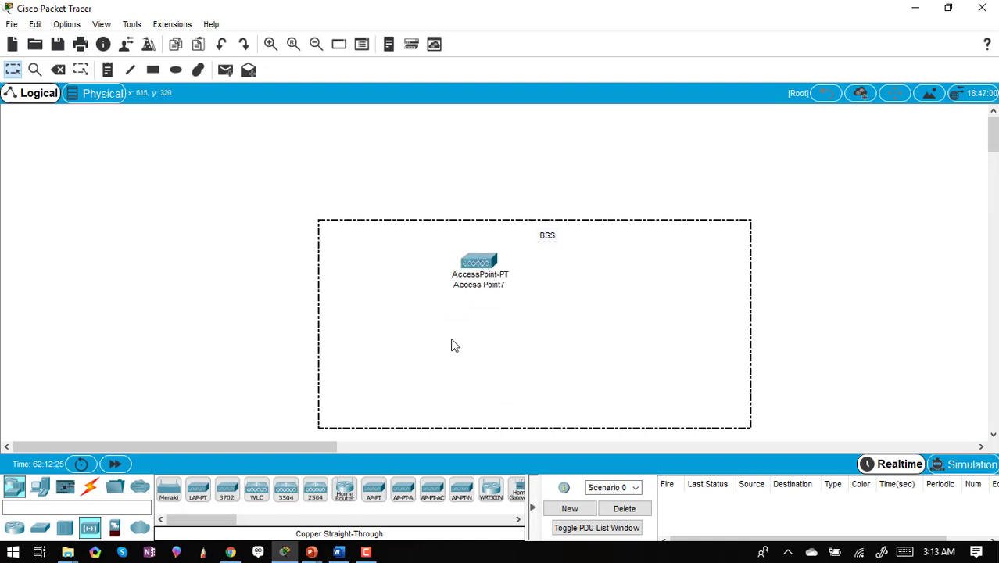
left_click(40, 488)
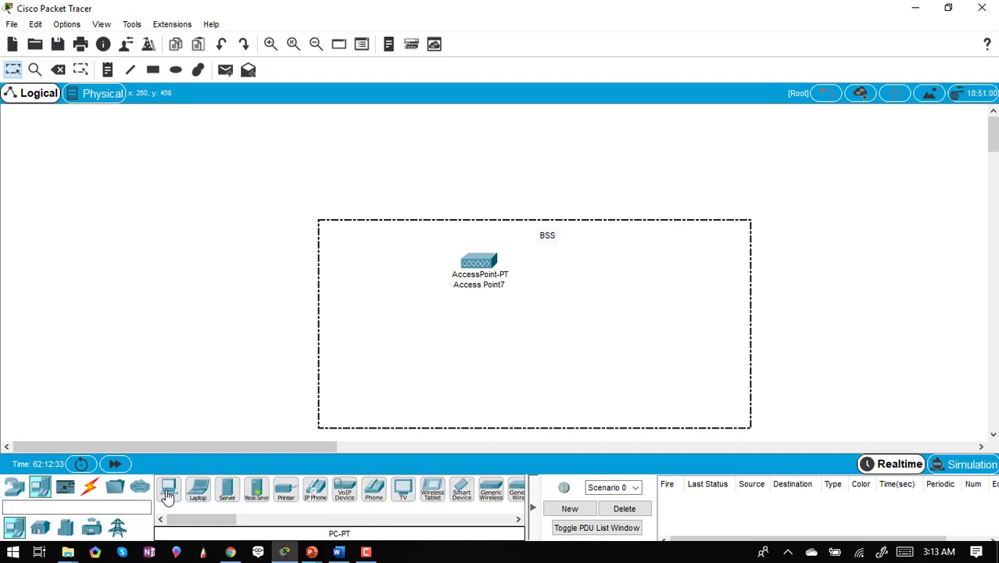
left_click(168, 493)
left_click(368, 356)
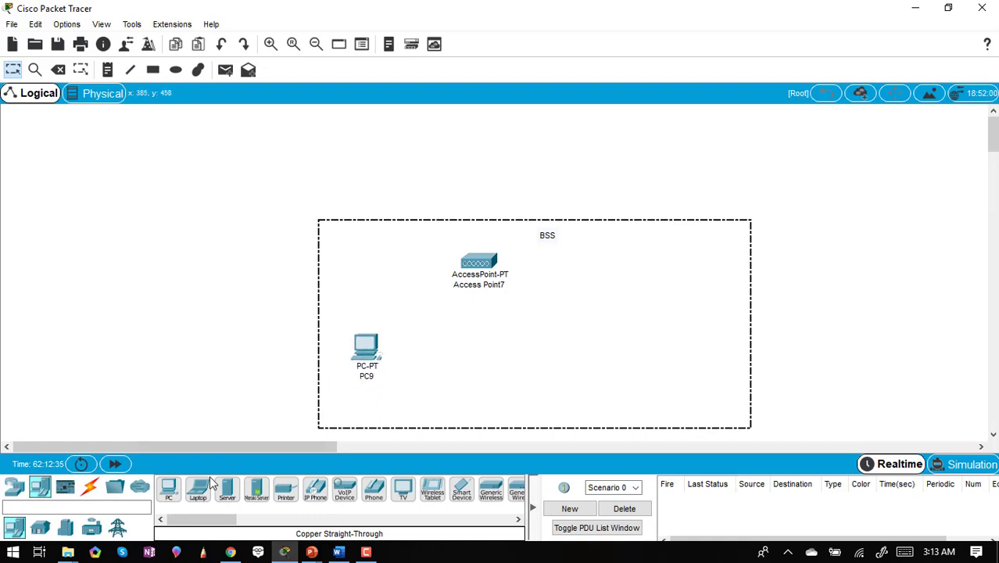
- Add a laptop, a wireless tablet and a smartphone inside the BSS area, spread below and to the right of the access point
left_click(199, 493)
left_click(451, 405)
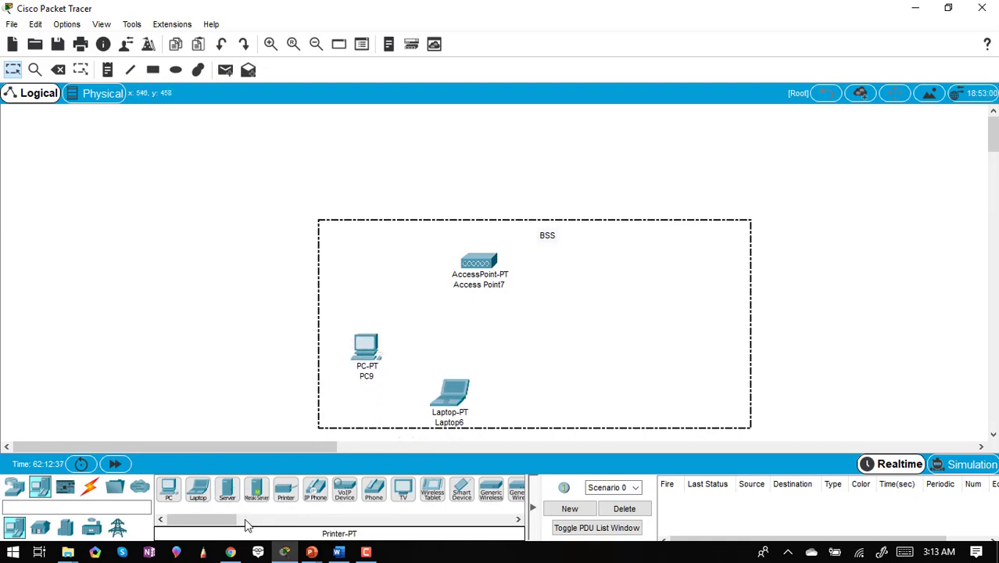
left_click(429, 501)
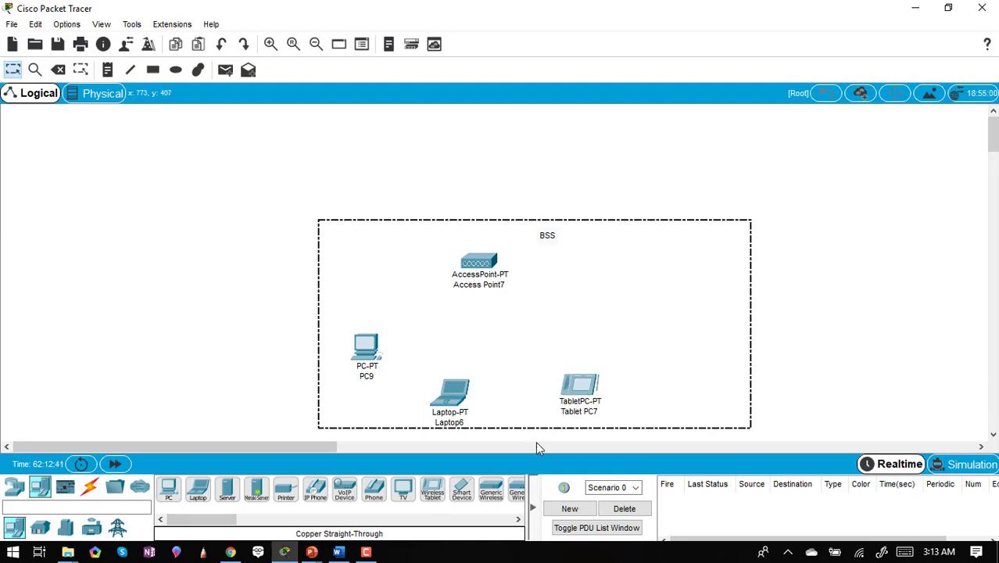
left_click(461, 492)
left_click(643, 333)
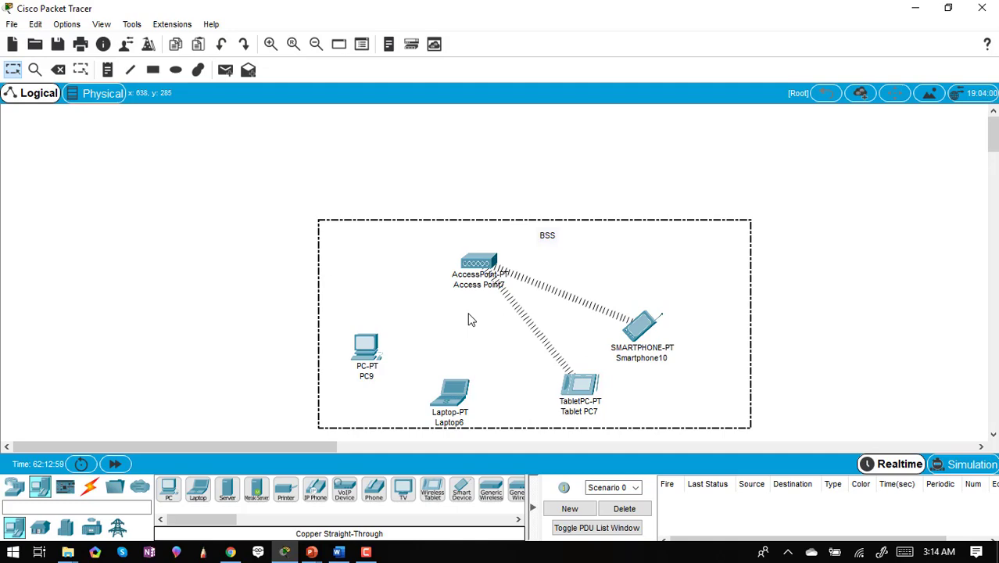
- Inspect the power switch of the access point in its enlarged physical device view
left_click(472, 270)
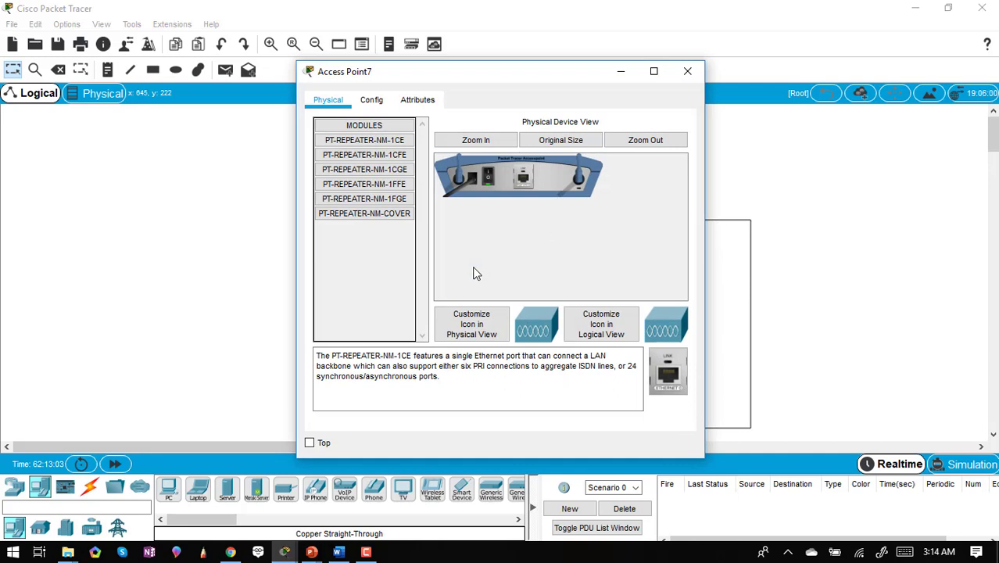
left_click(471, 142)
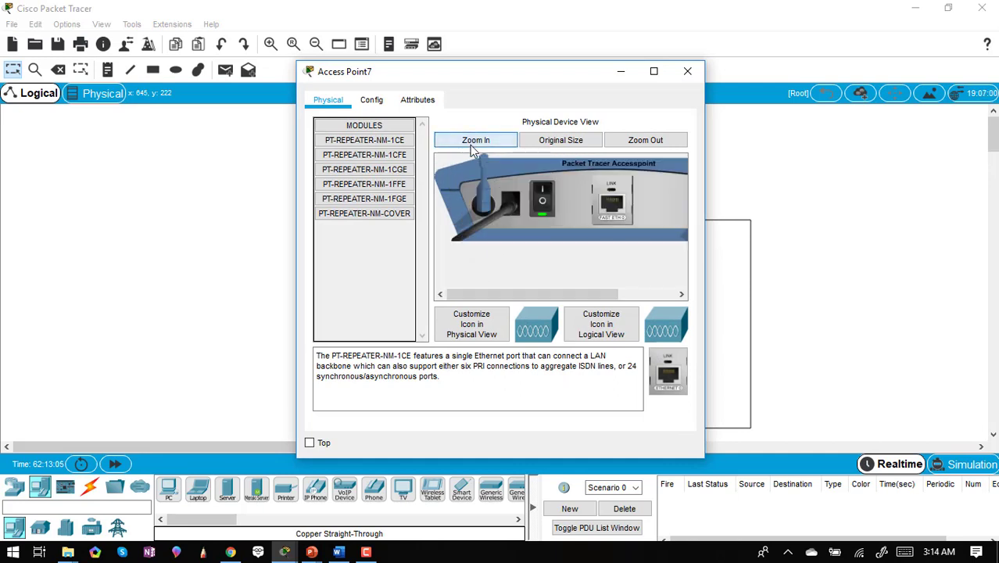
left_click(542, 204)
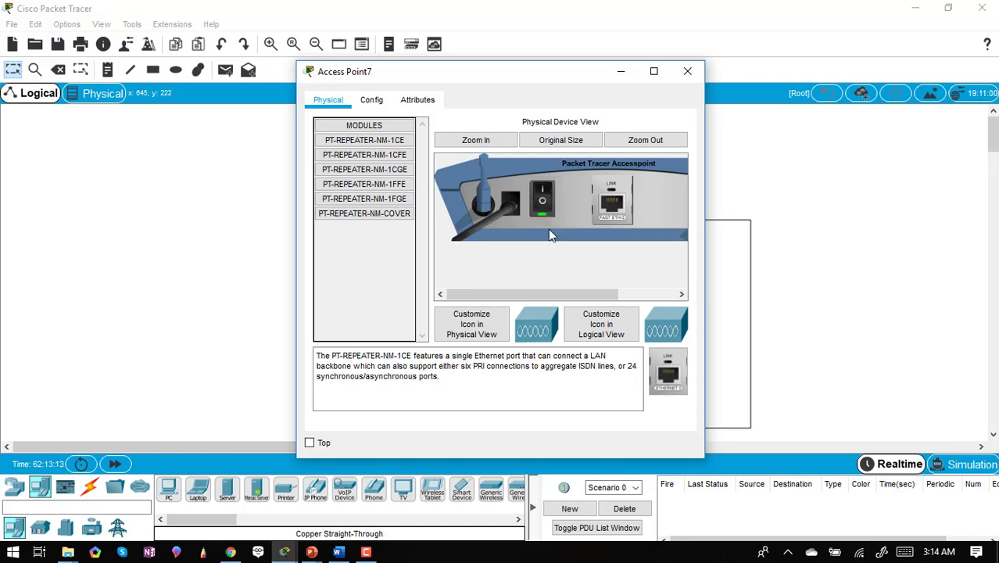
- Set the SSID of the access point's Port 1 to CSIT
left_click(369, 102)
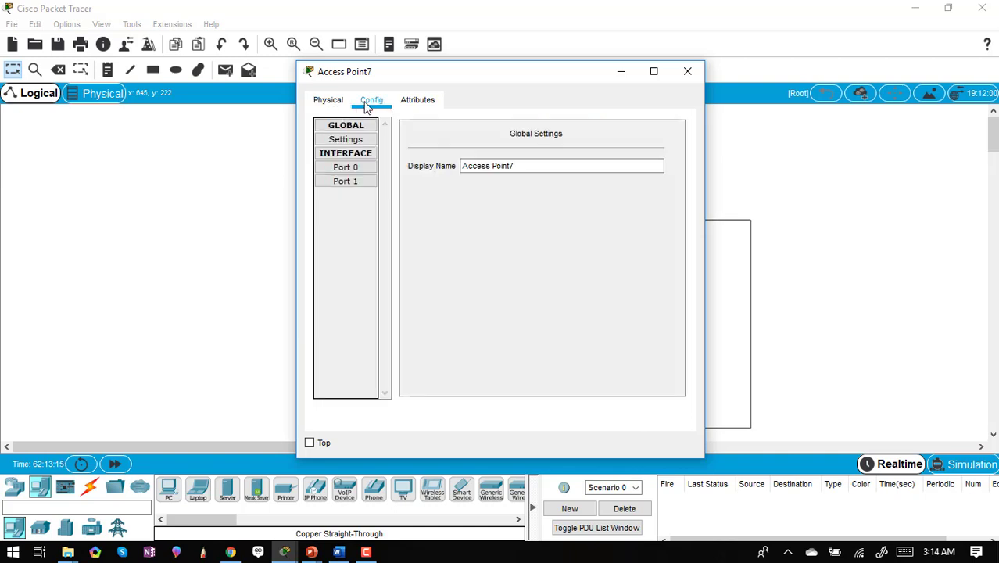
left_click(349, 170)
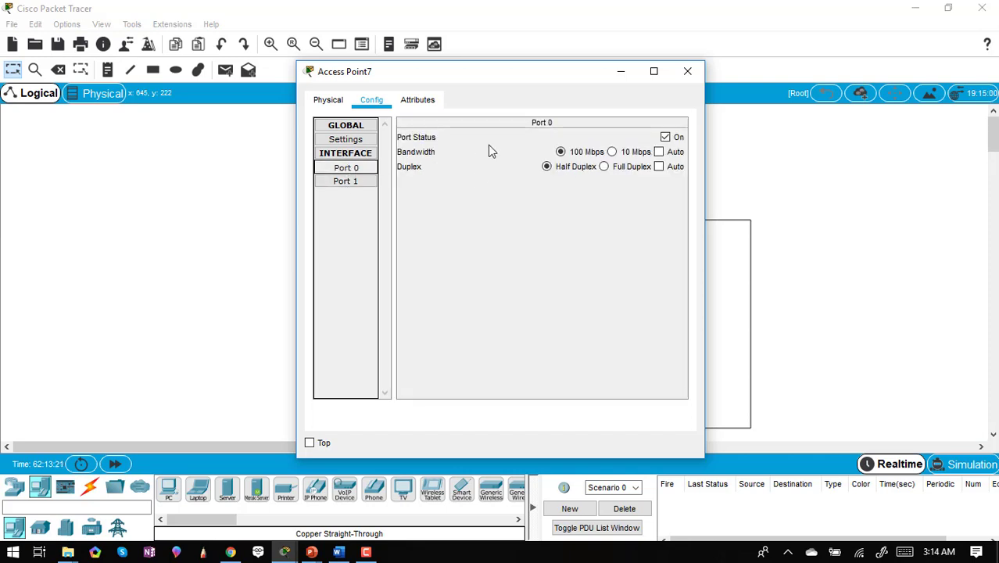
left_click(366, 183)
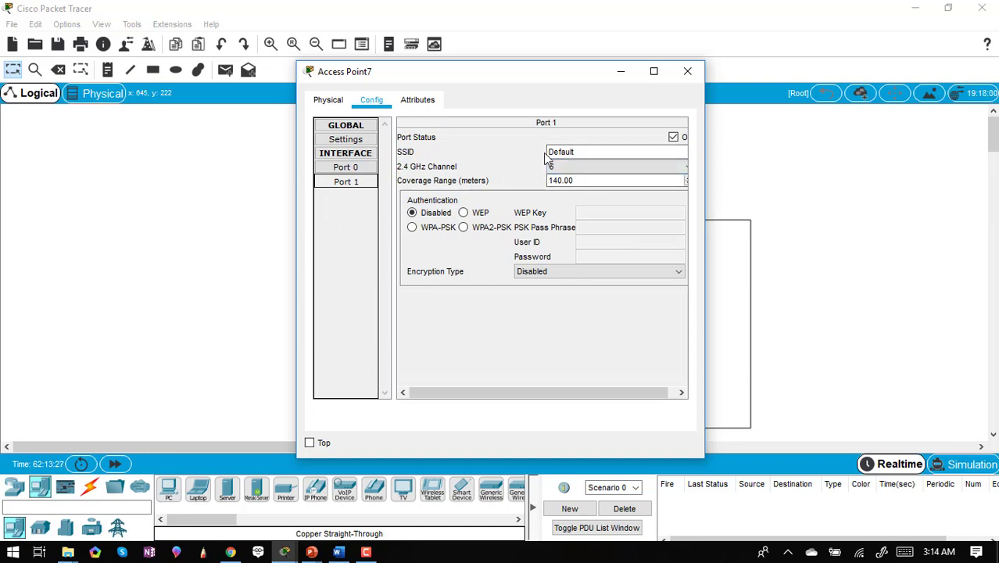
left_click_drag(581, 152, 530, 153)
type("CSIT")
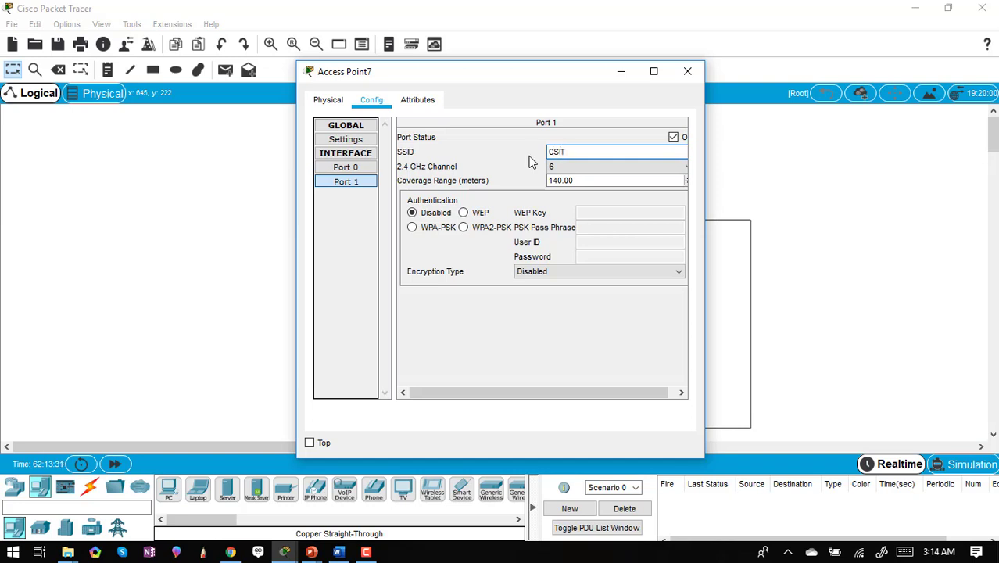
- Secure the access point's Port 1 with WEP authentication, enter the WEP key and close the device window
left_click(464, 212)
left_click(600, 214)
type("1234567890")
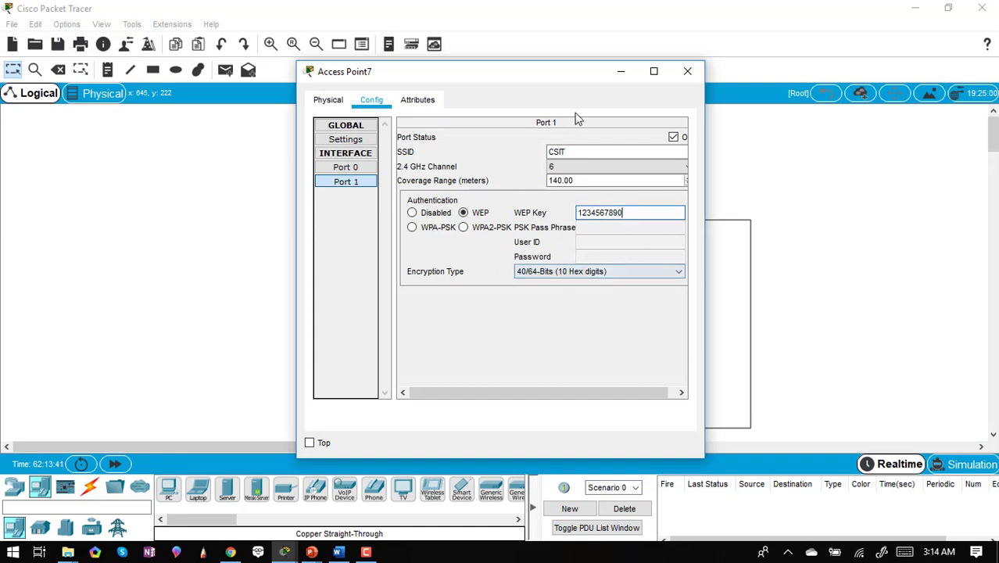
left_click(326, 101)
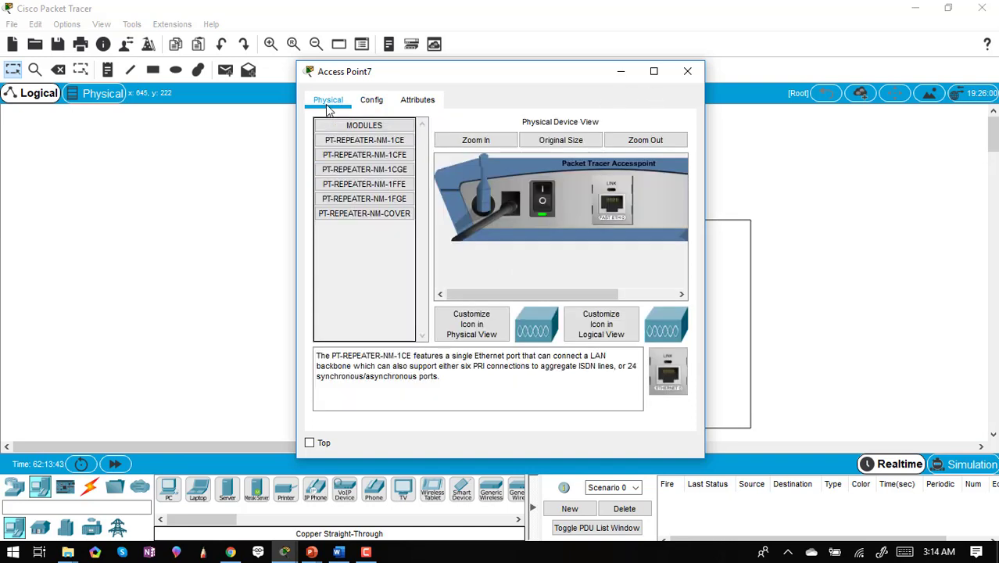
left_click(685, 72)
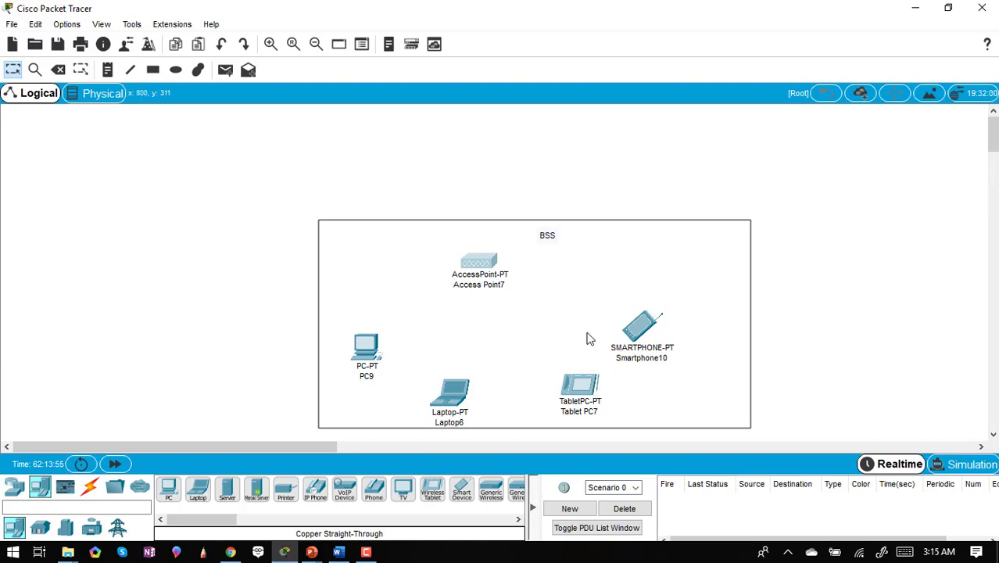
- Set the smartphone's Wireless0 SSID to CSIT and enable WEP authentication with the network's WEP key
left_click(637, 335)
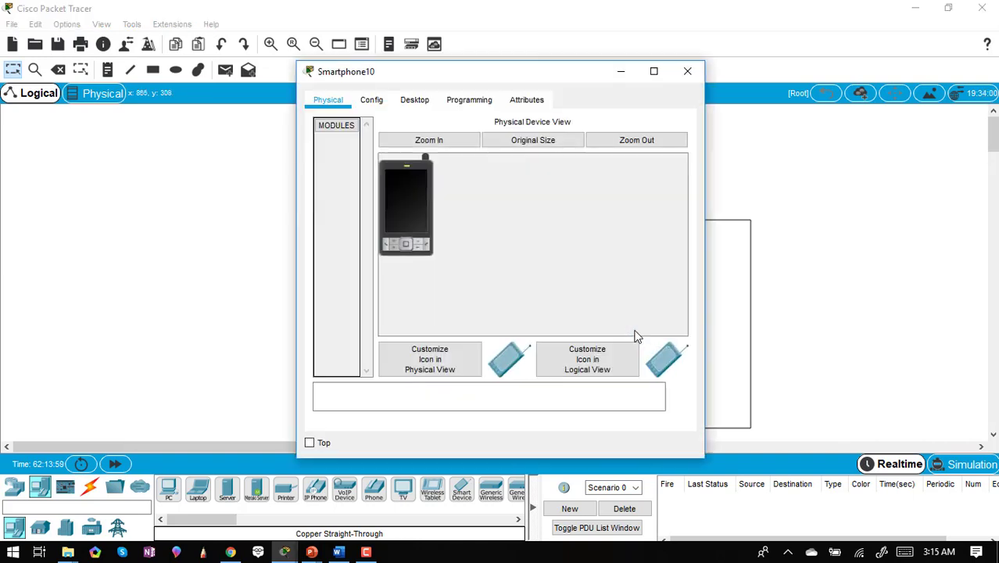
left_click(372, 101)
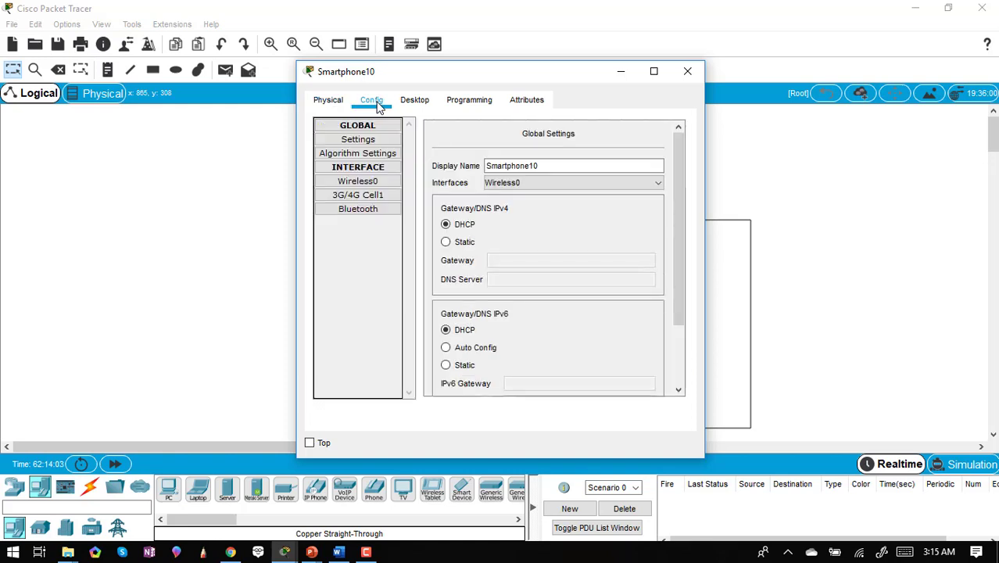
left_click(361, 183)
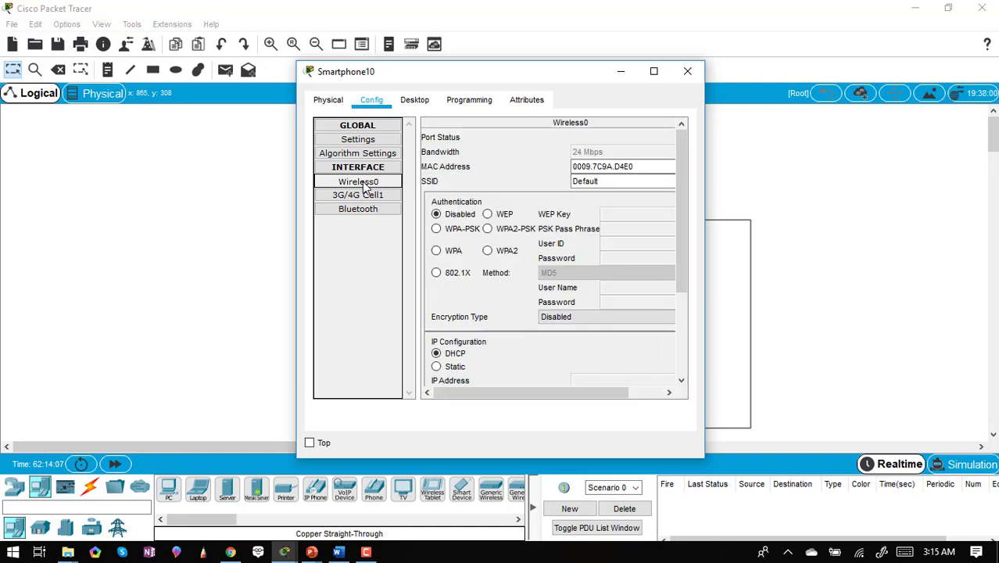
left_click(597, 182)
key("ctrl+a")
type("CSIT")
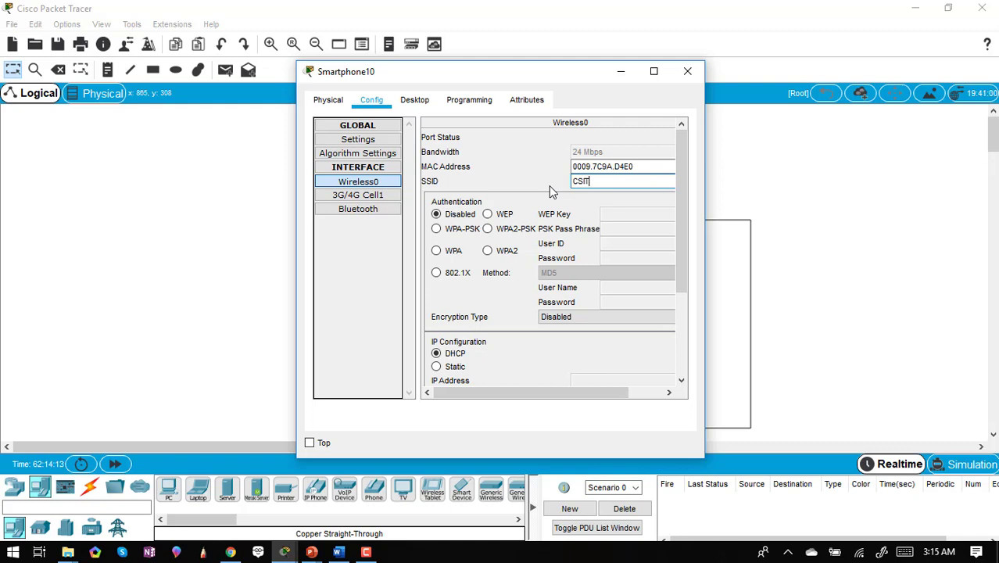
left_click(488, 216)
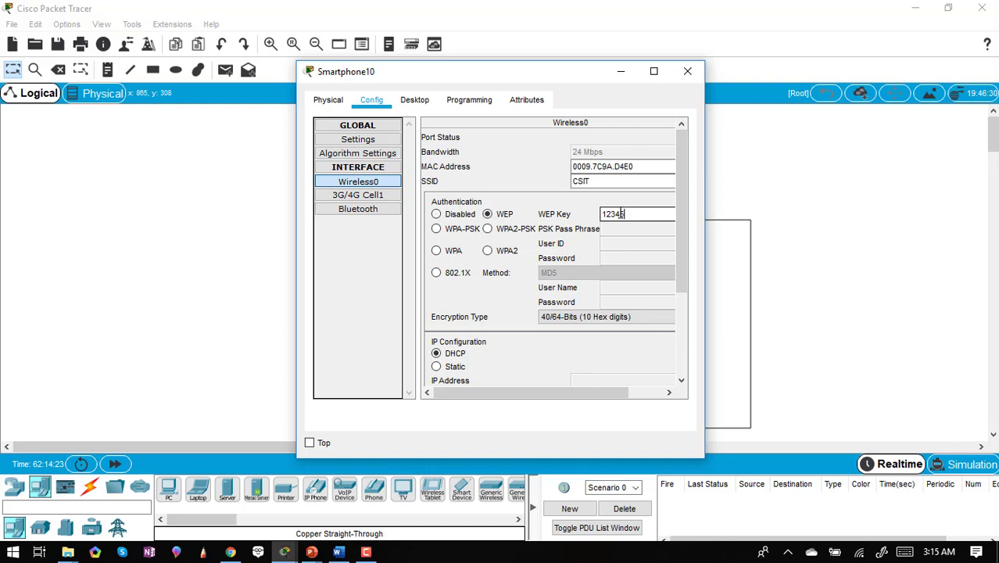
type("890")
- Switch the IPv4 configuration of the smartphone's Wireless0 interface to static
left_click_drag(679, 215, 687, 295)
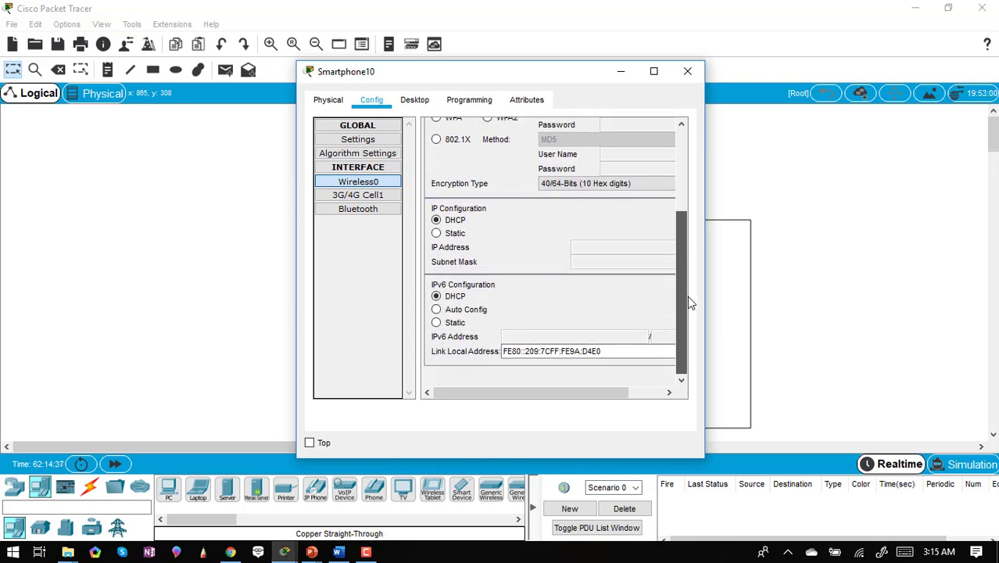
left_click(436, 233)
left_click(604, 248)
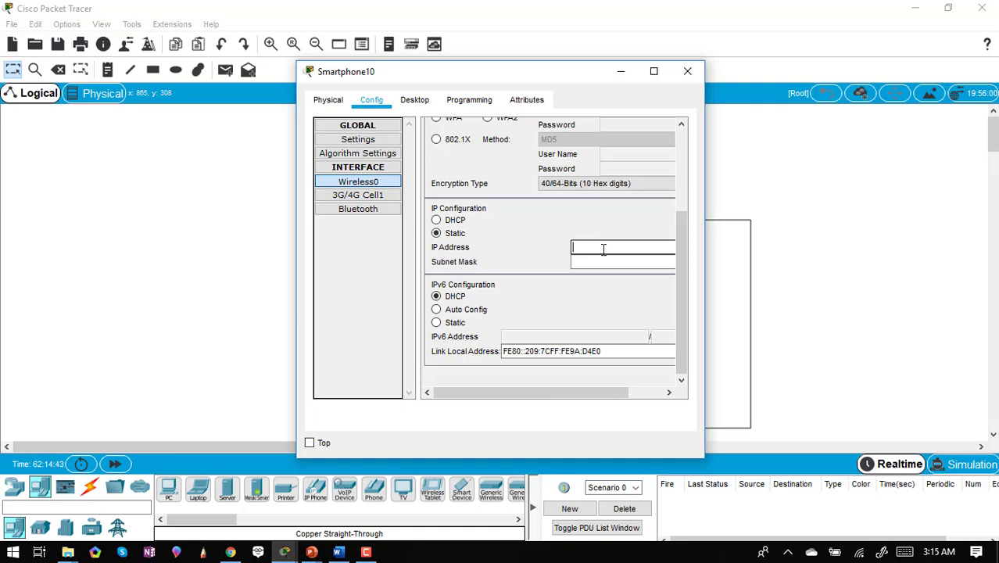
- Look up the mobile's addressing in PowerPoint's WLan Basic Configuration slides and, back in Packet Tracer, set IP address 192.168.0.5 and subnet mask 255.255.255.0
mouse_move(312, 552)
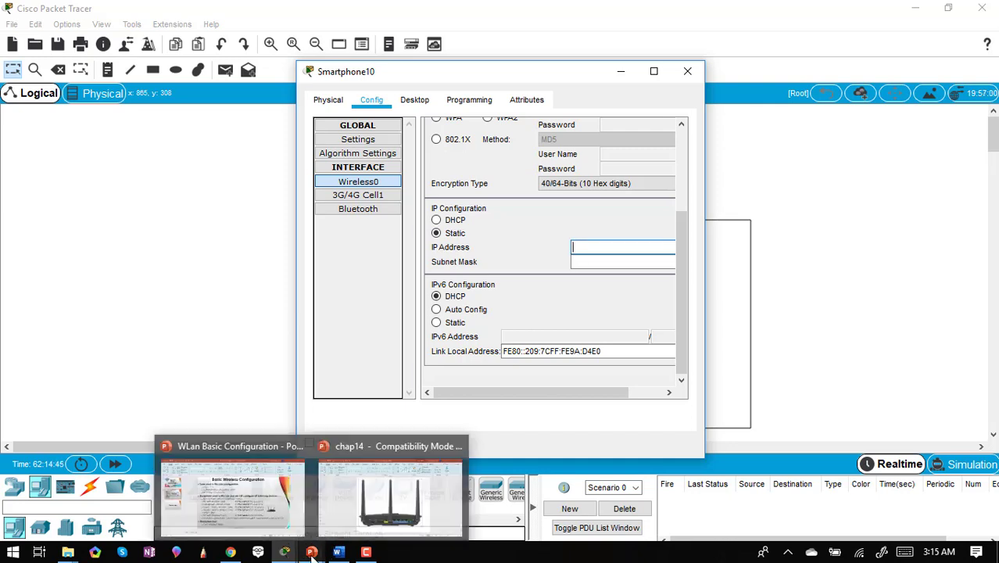
mouse_move(258, 506)
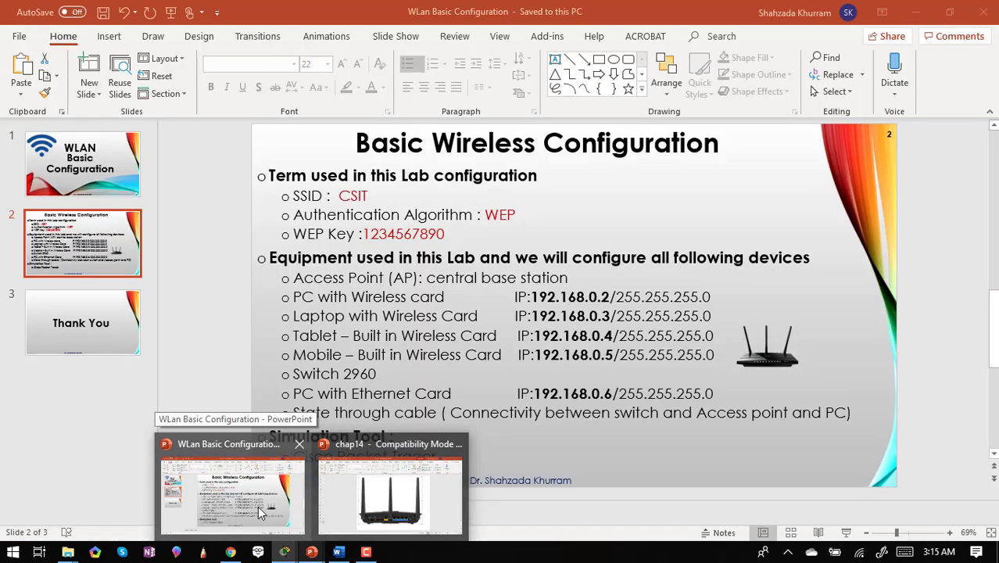
left_click(258, 506)
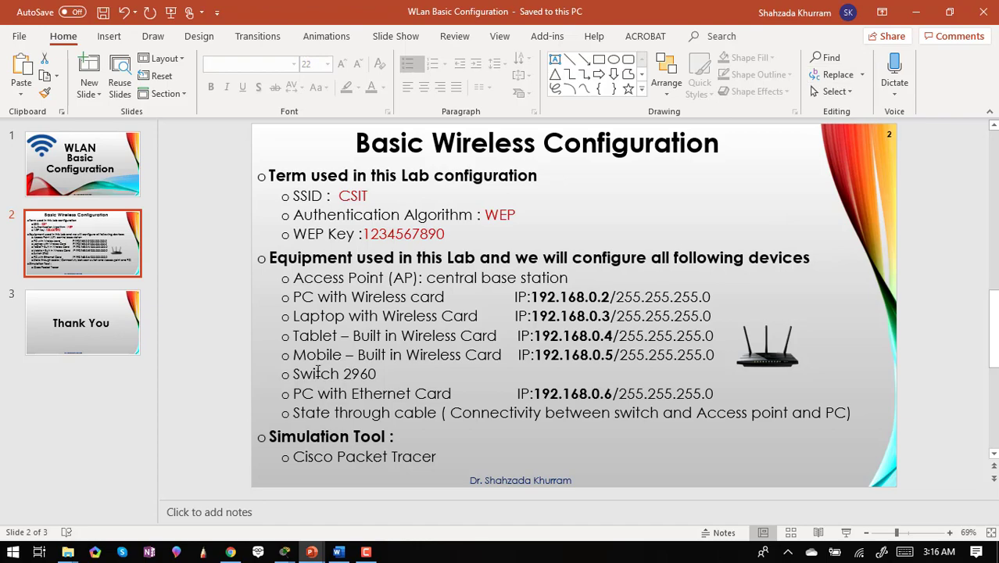
left_click(915, 11)
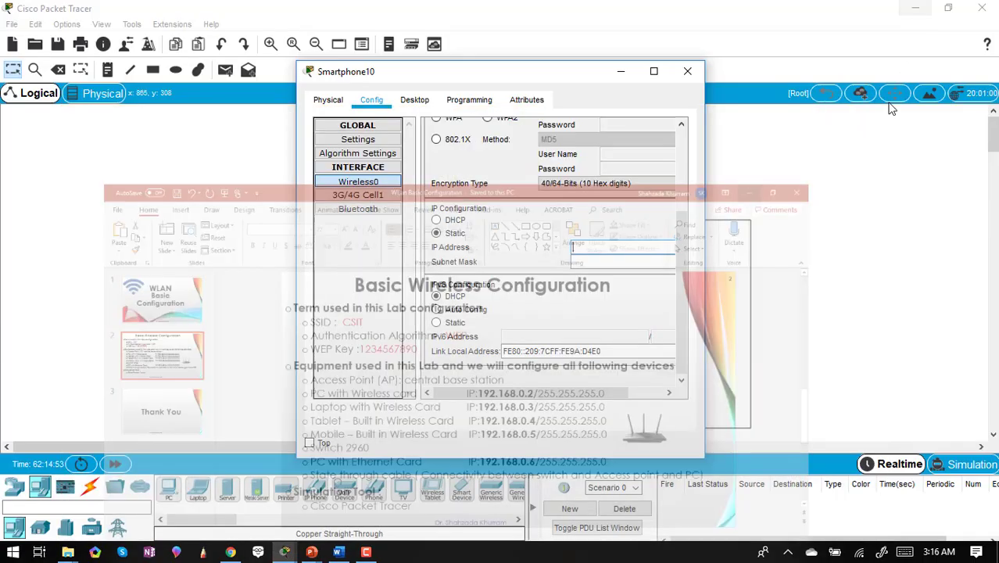
left_click(604, 249)
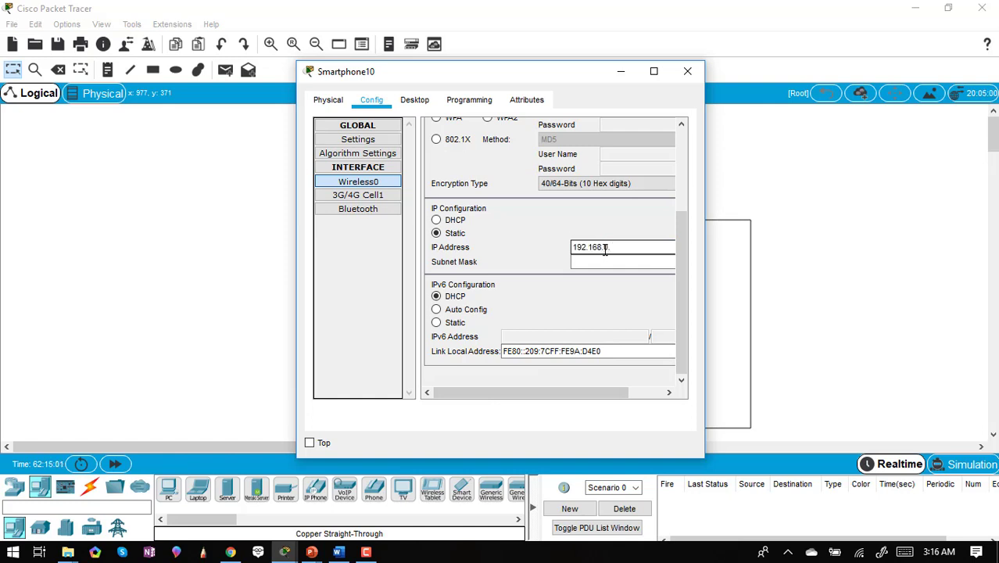
left_click(597, 262)
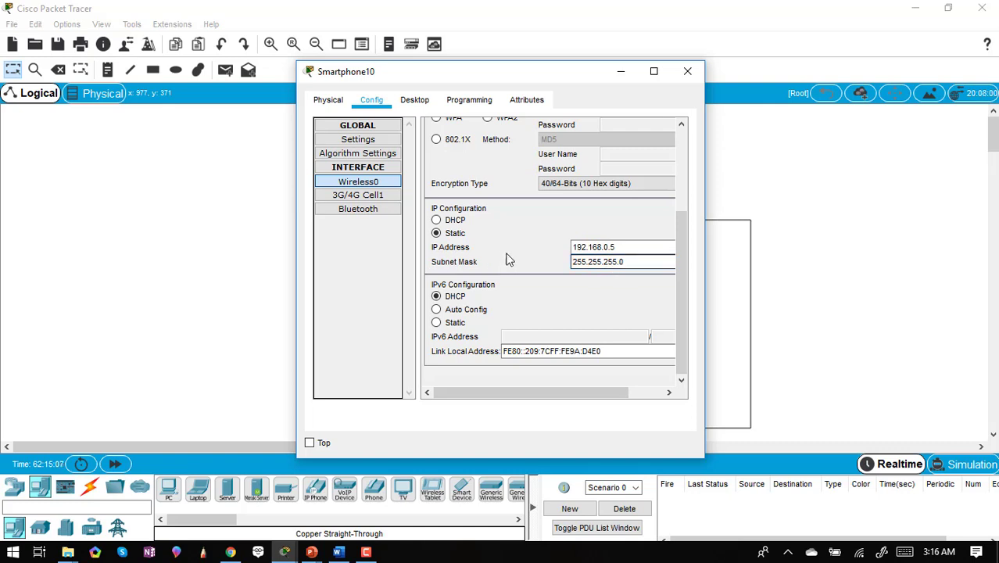
scroll(538, 313, "up", 5)
scroll(538, 315, "down", 1)
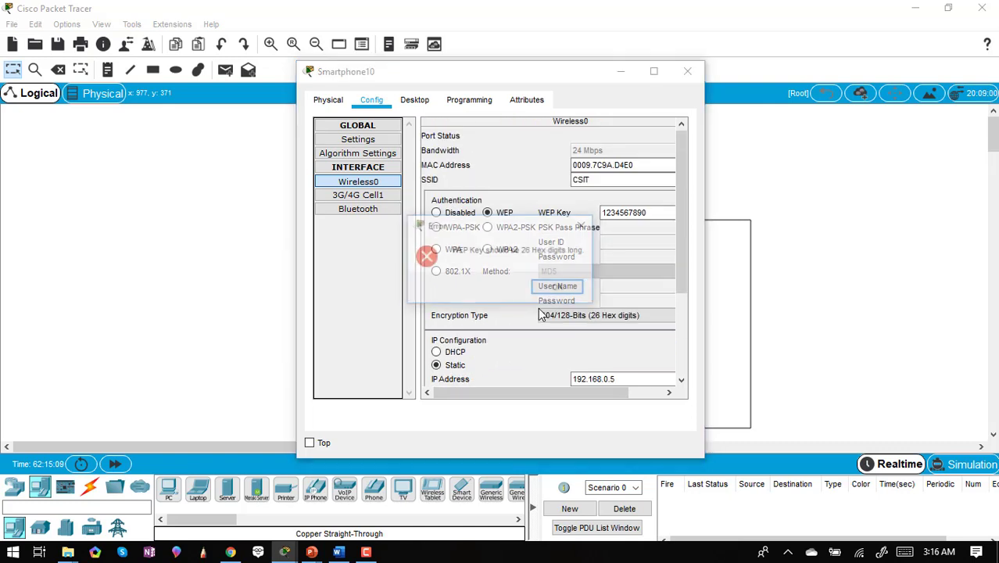
left_click(558, 289)
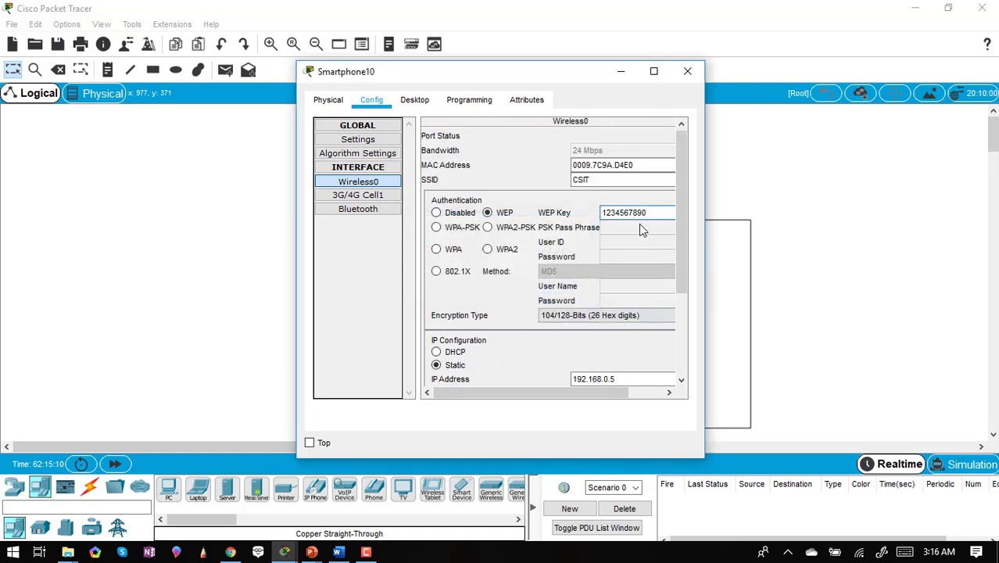
left_click(328, 100)
left_click(550, 287)
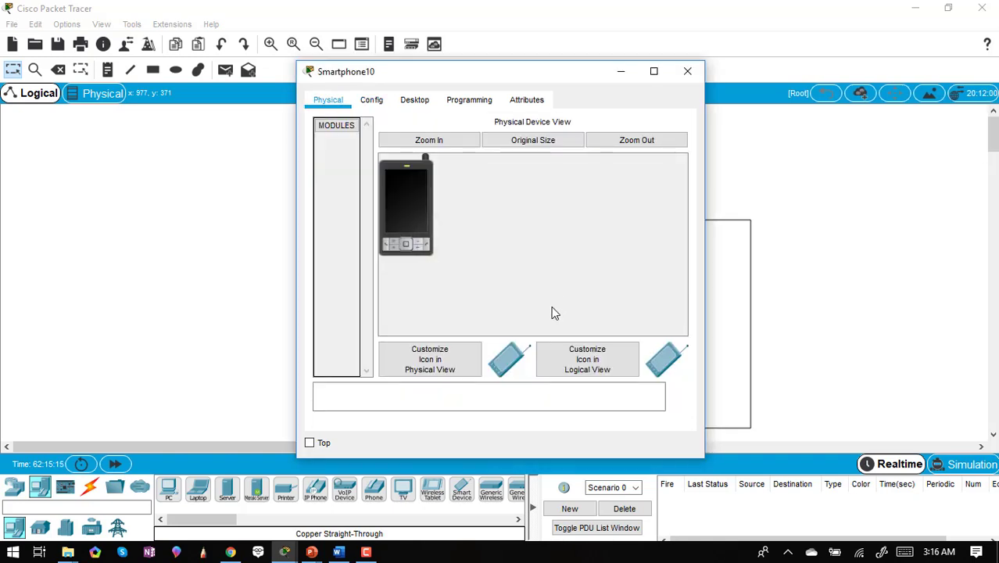
left_click(377, 102)
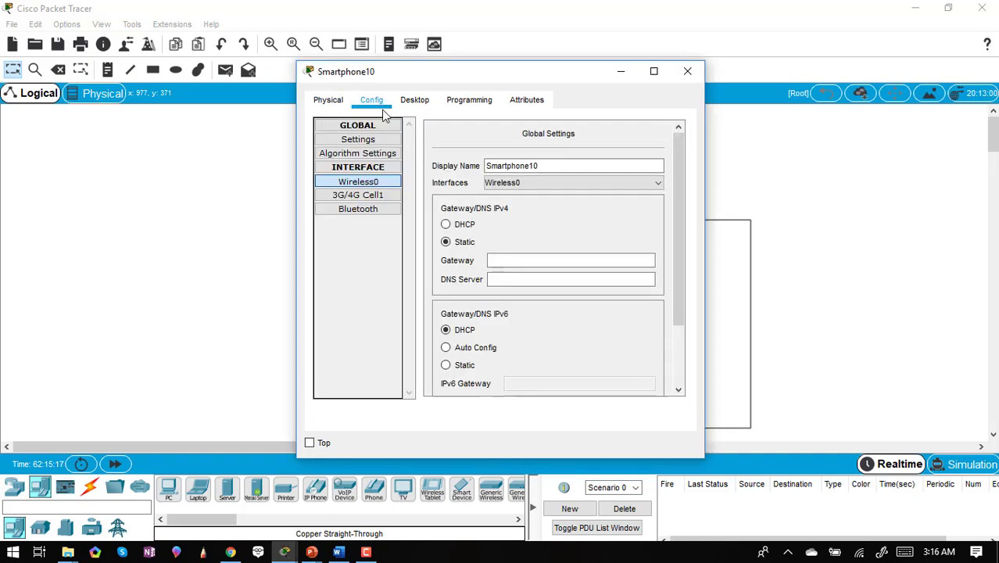
left_click(360, 186)
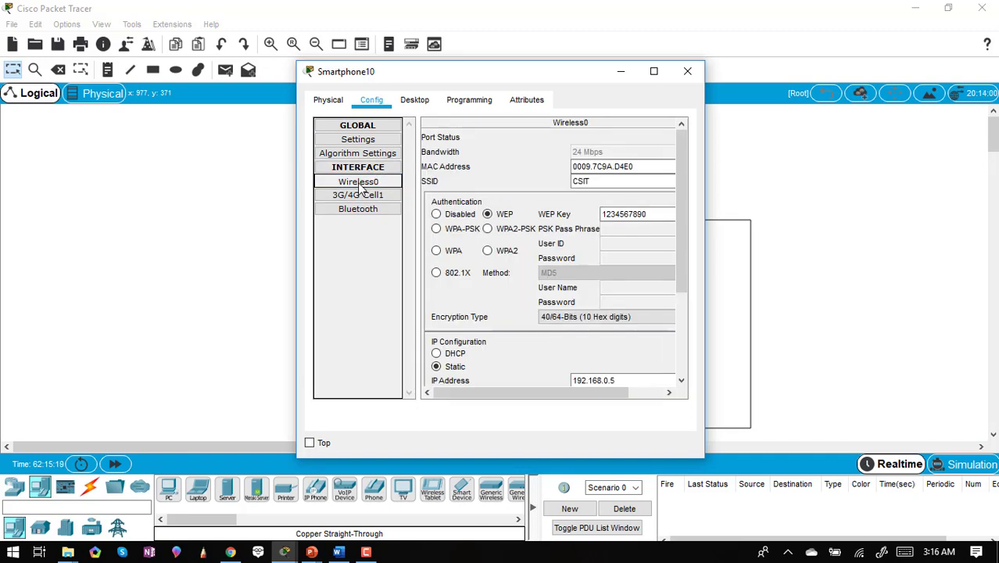
- Close the smartphone's window, set the tablet's Wireless0 SSID to CSIT, and enable WEP authentication with the network's WEP key
left_click(697, 69)
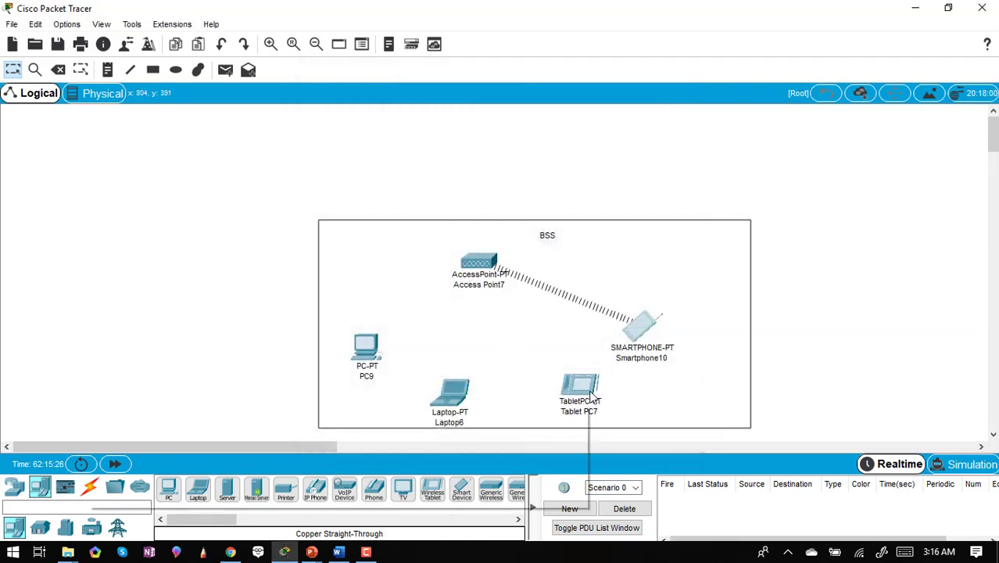
left_click(592, 399)
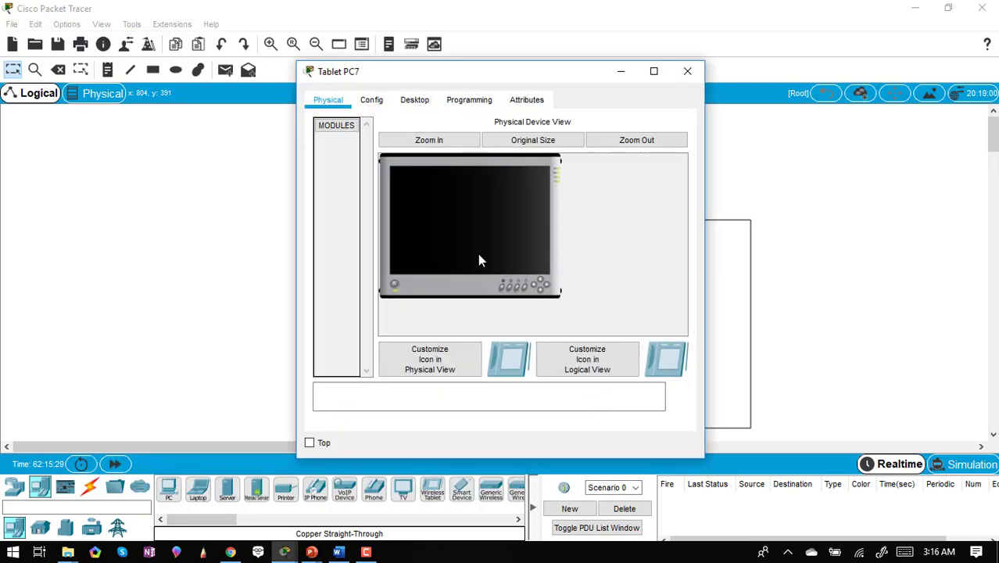
left_click(372, 103)
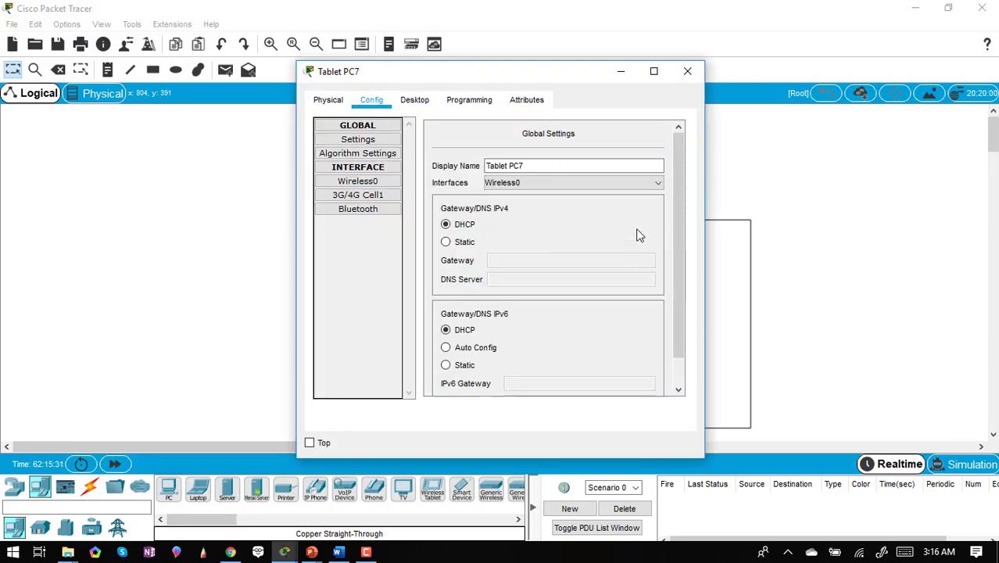
left_click(353, 182)
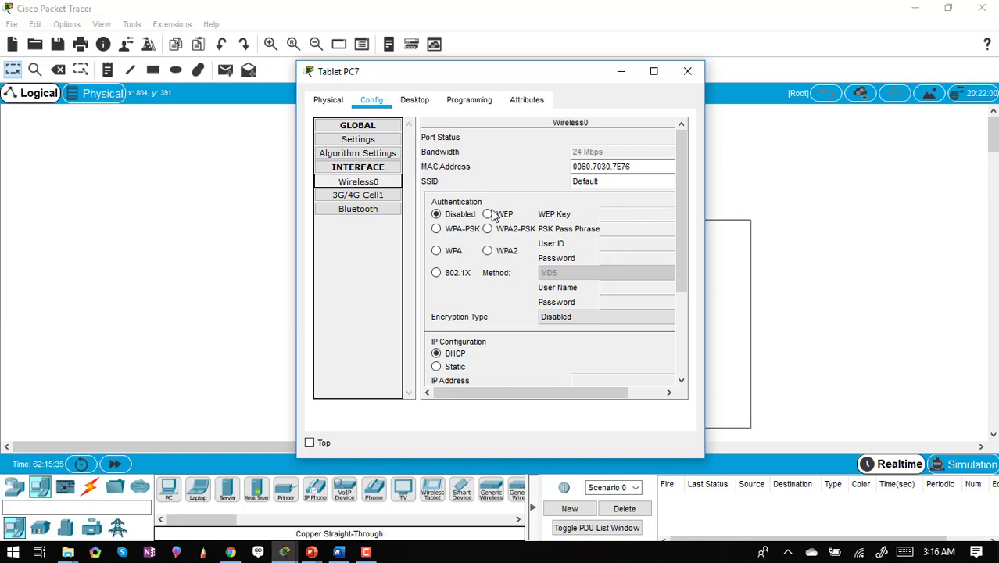
left_click_drag(599, 181, 560, 185)
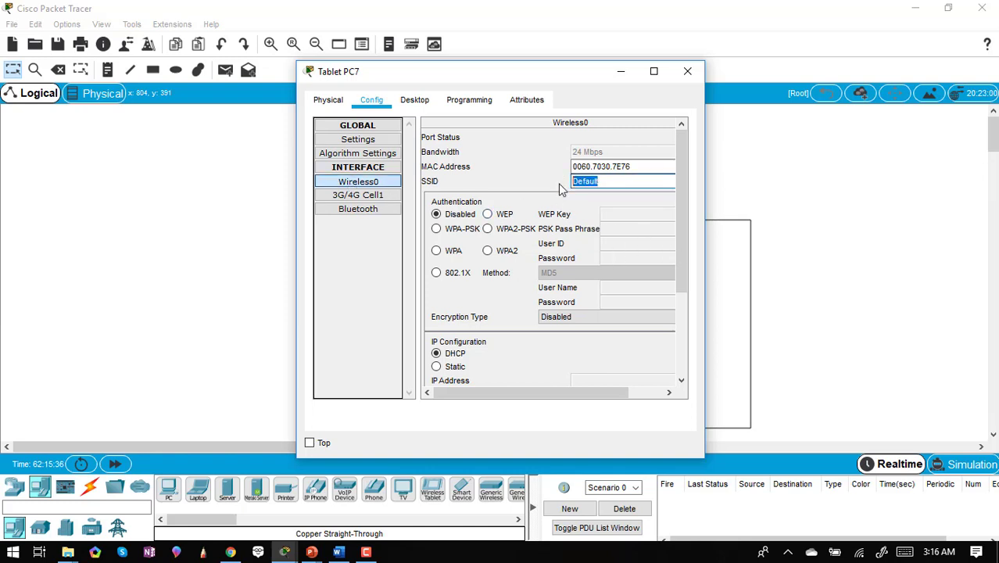
type("CSIT")
left_click(487, 214)
left_click(626, 215)
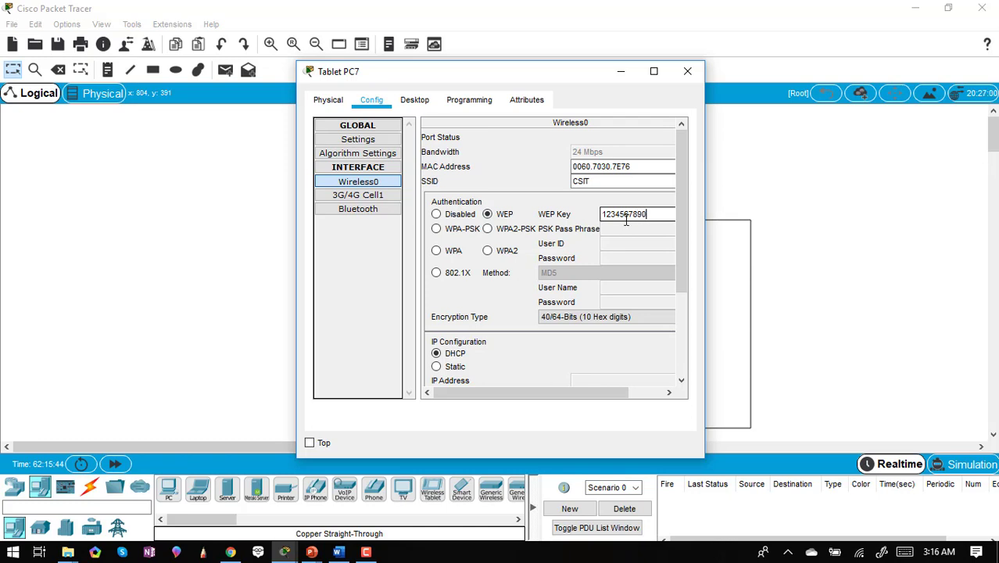
- Give the tablet's Wireless0 interface static IP address 192.168.0.4 with subnet mask 255.255.255.0 and close its window
left_click_drag(686, 150, 618, 277)
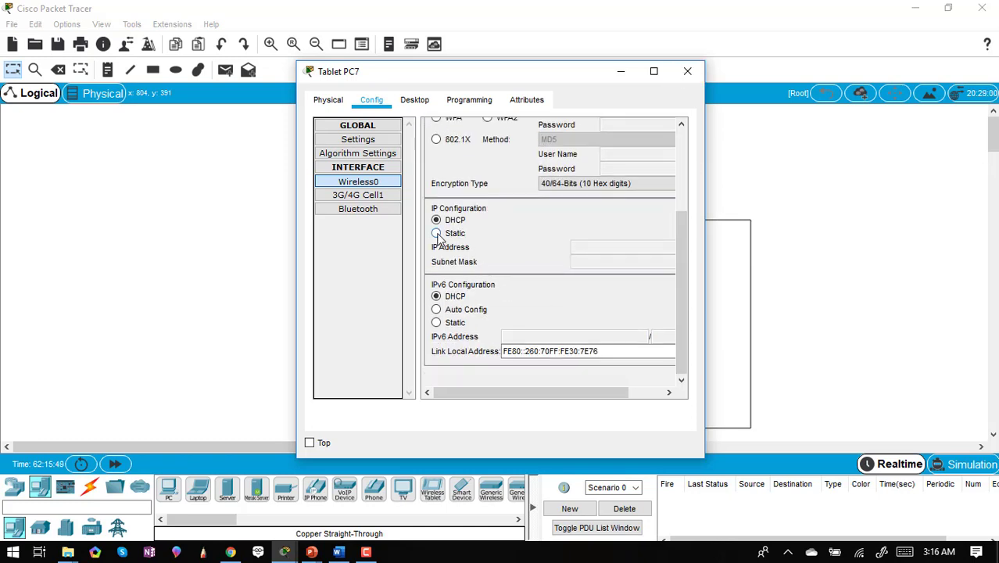
left_click(436, 233)
left_click(595, 247)
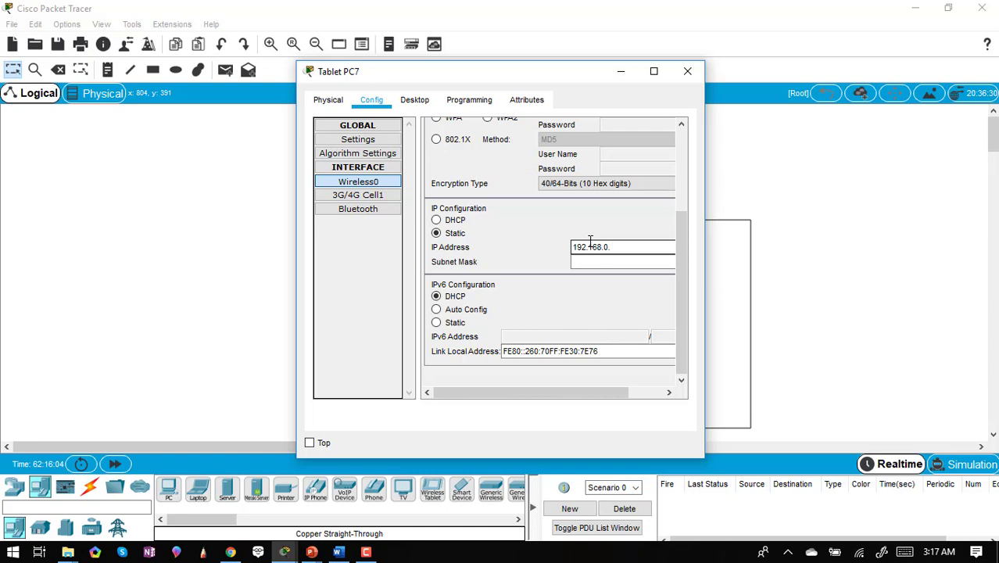
type("192.168.0.4")
left_click(601, 261)
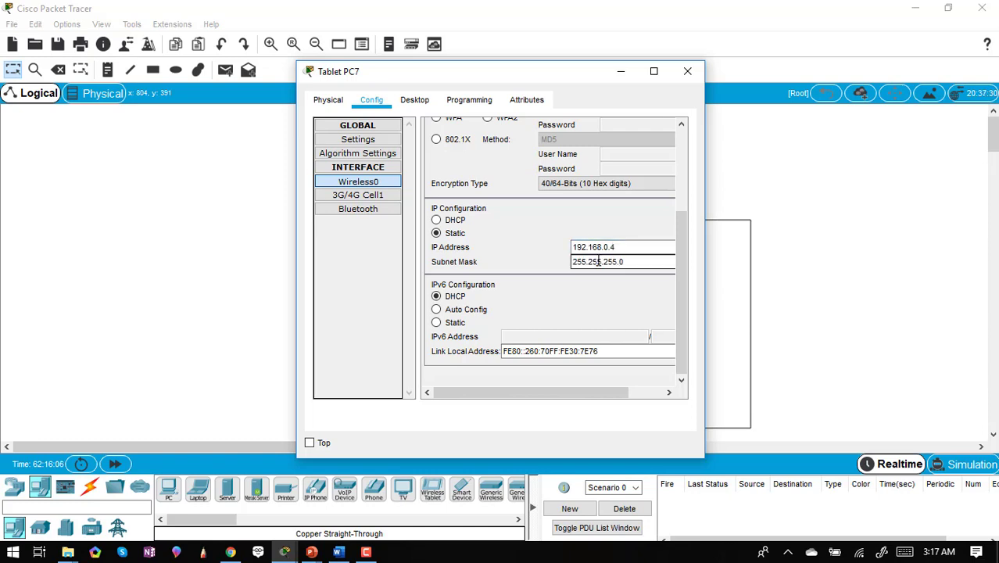
left_click(688, 72)
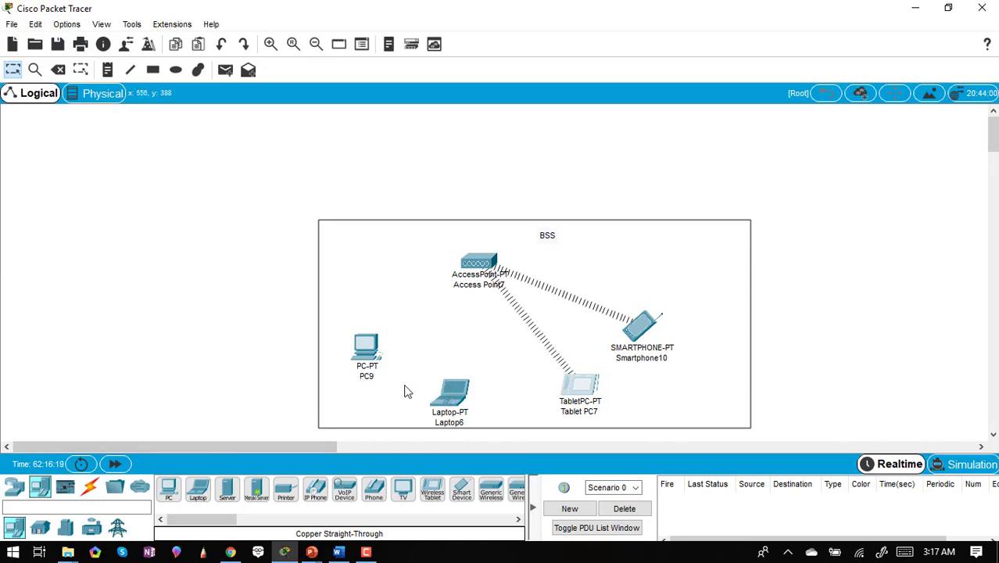
- Check the laptop's FastEthernet0 interface, enlarge its physical device view and switch off its power
left_click(451, 409)
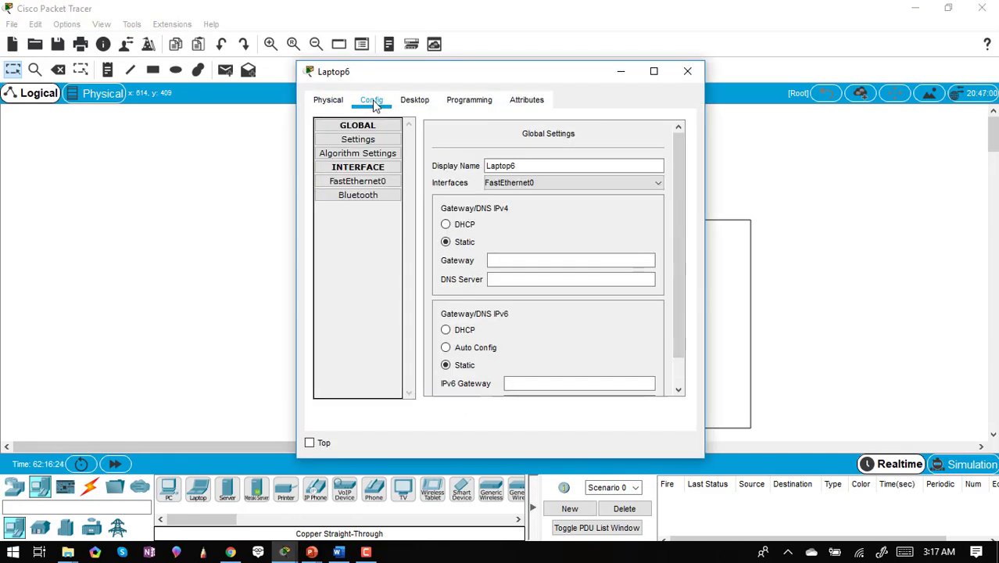
left_click(383, 181)
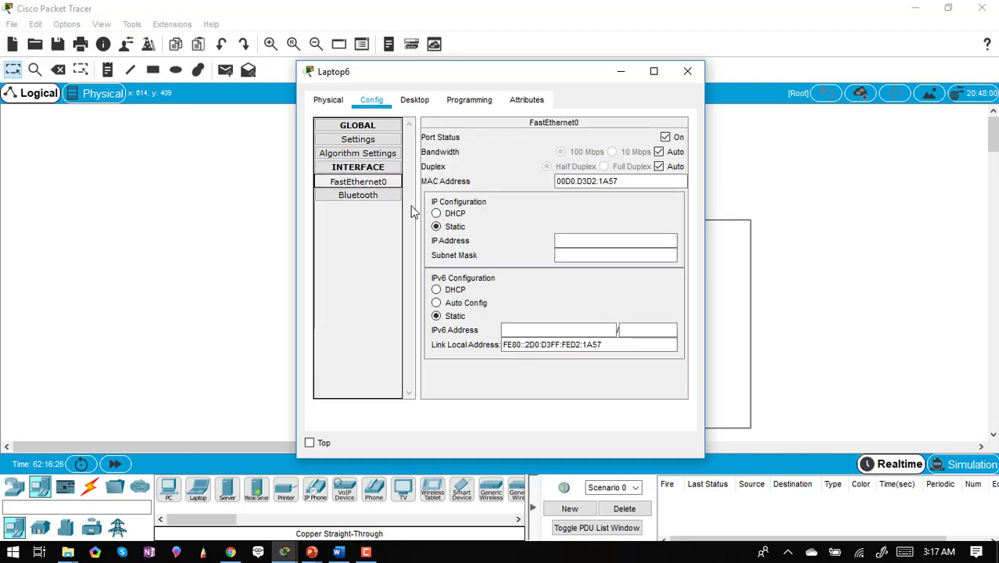
left_click(328, 100)
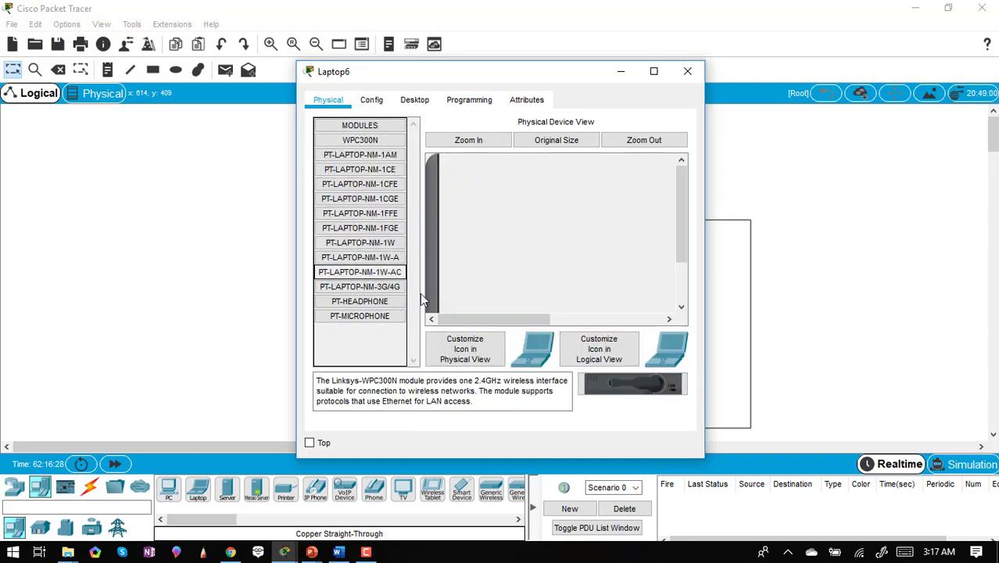
left_click_drag(683, 194, 693, 270)
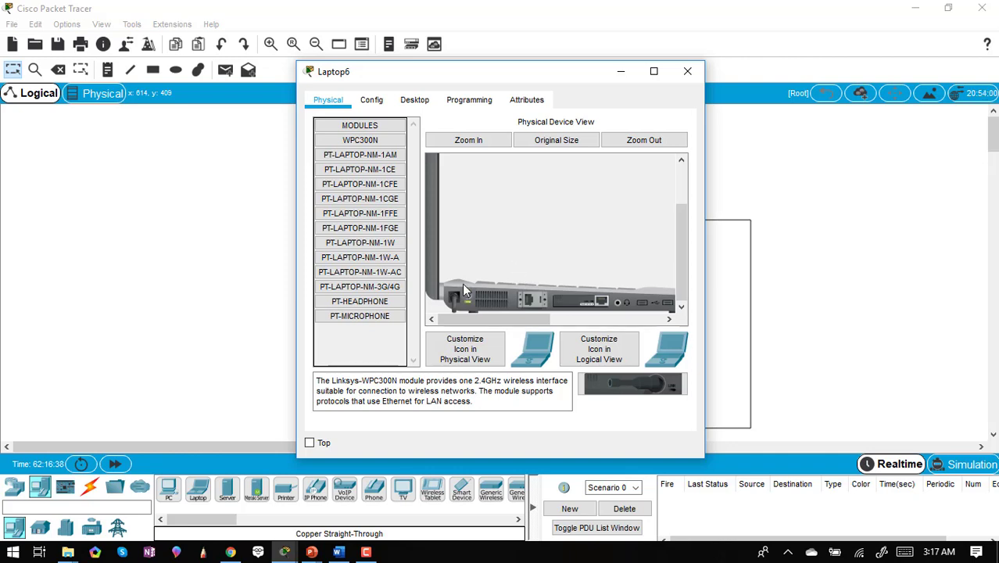
left_click(466, 141)
left_click_drag(682, 195, 629, 303)
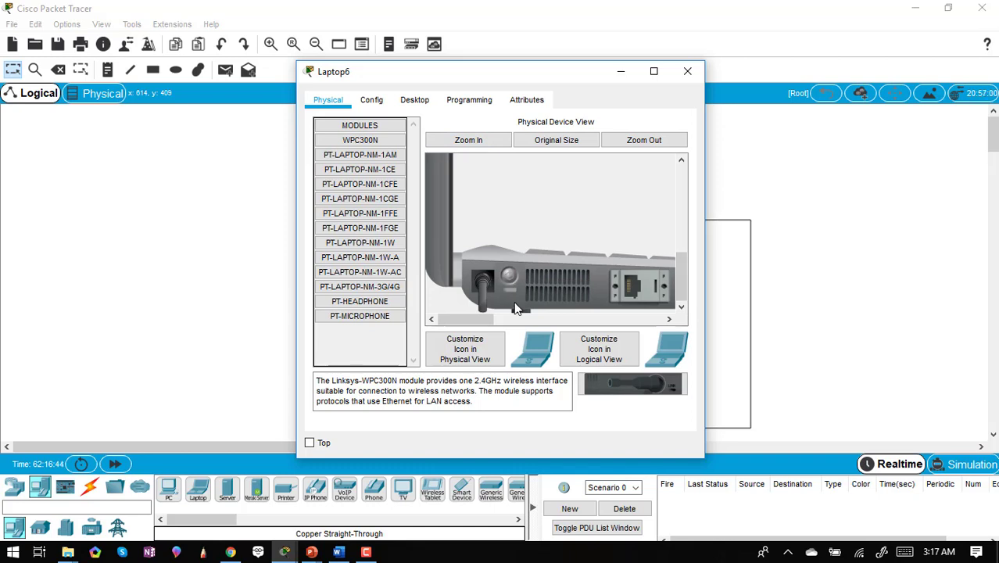
- Remove the laptop's Fast Ethernet module and install the WPC300N wireless module in its slot
left_click_drag(473, 320, 505, 329)
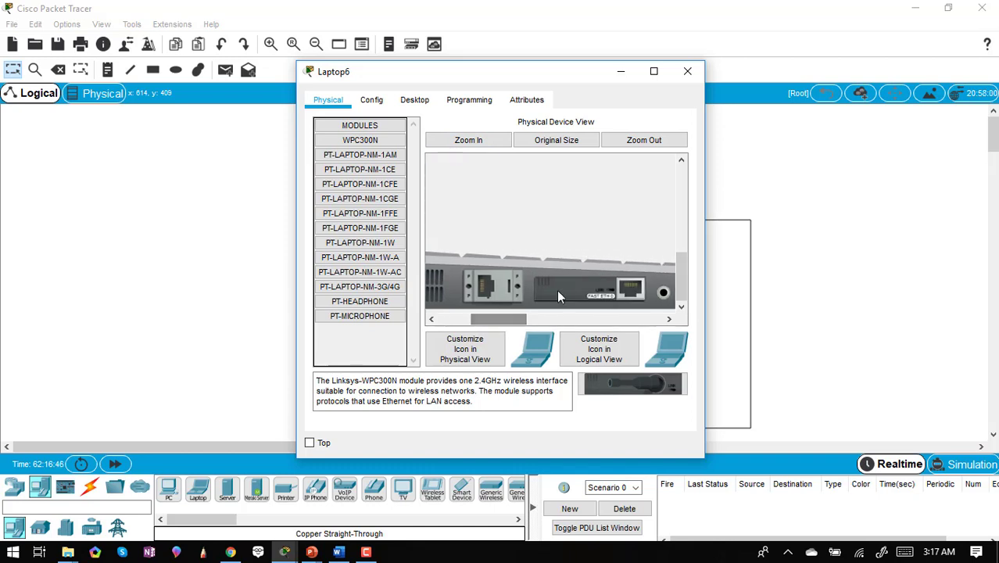
left_click_drag(568, 284, 359, 350)
left_click_drag(360, 141, 591, 300)
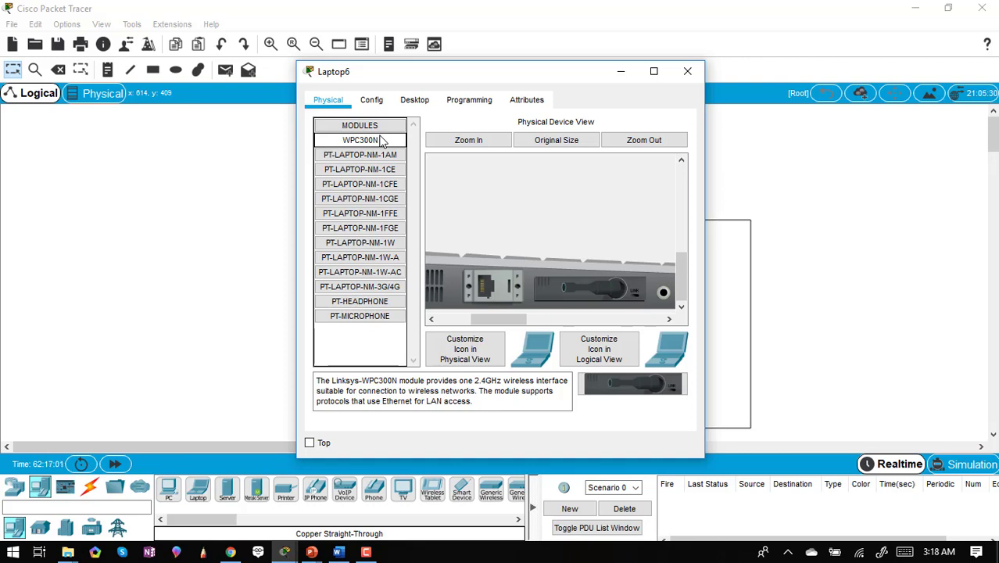
- Power the laptop back on in its physical device view
left_click(374, 103)
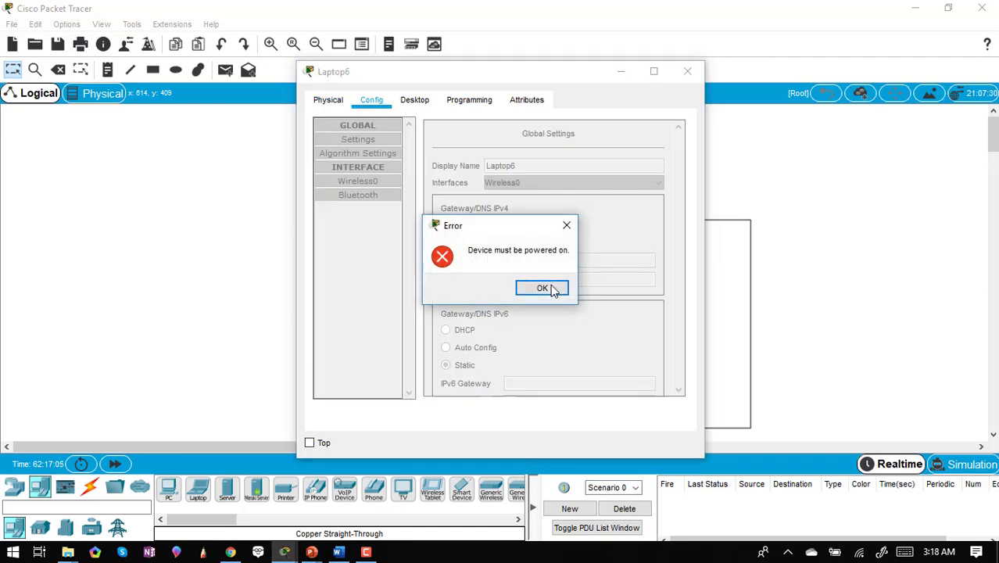
left_click(541, 288)
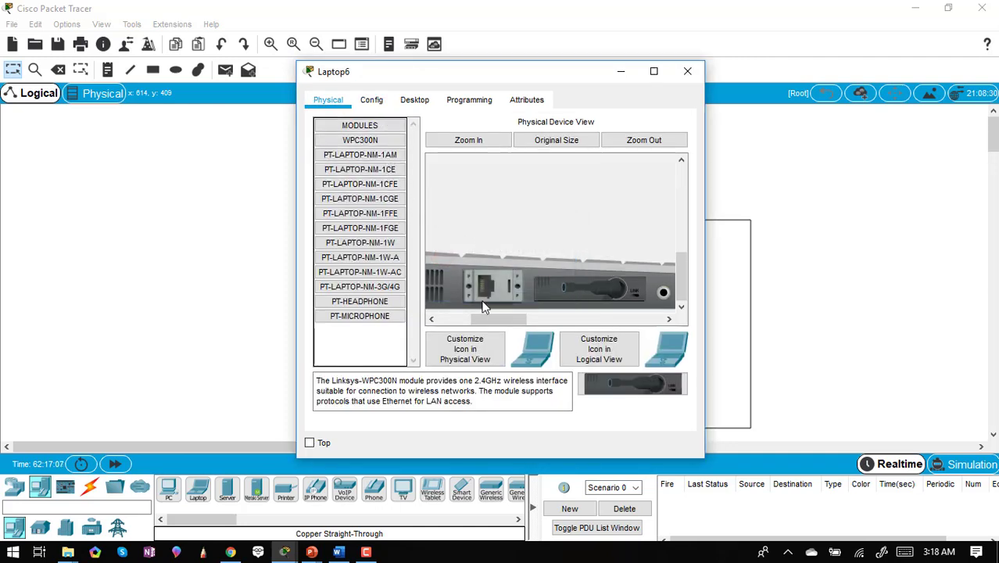
left_click_drag(485, 319, 453, 320)
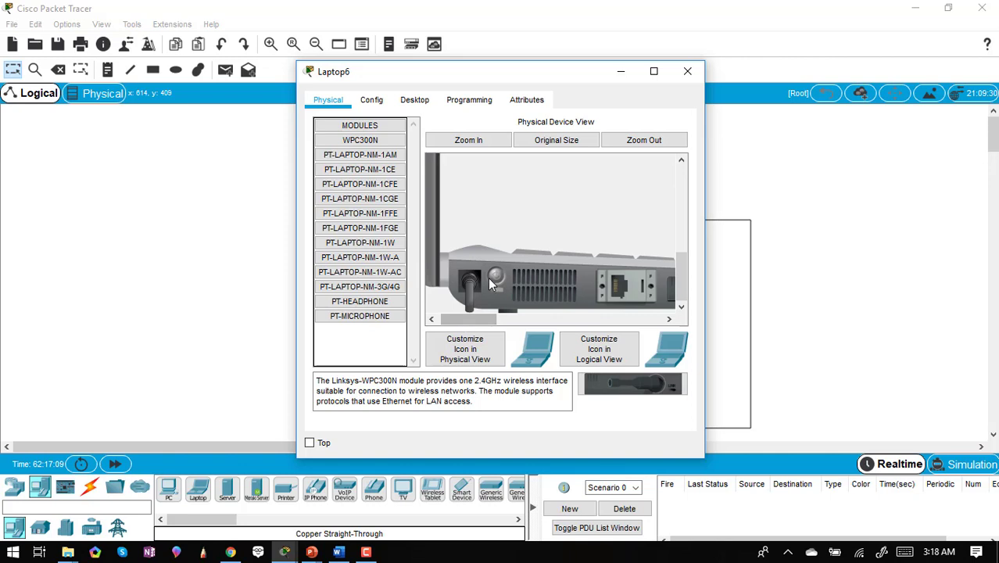
- Set the laptop's Wireless0 SSID to CSIT and enable WEP authentication with the network's WEP key
left_click(372, 100)
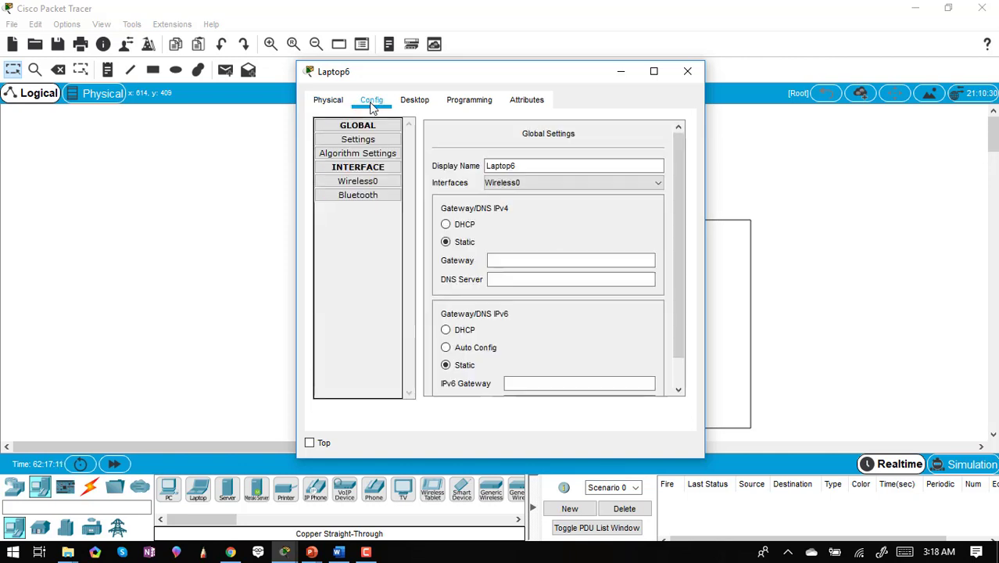
left_click(359, 182)
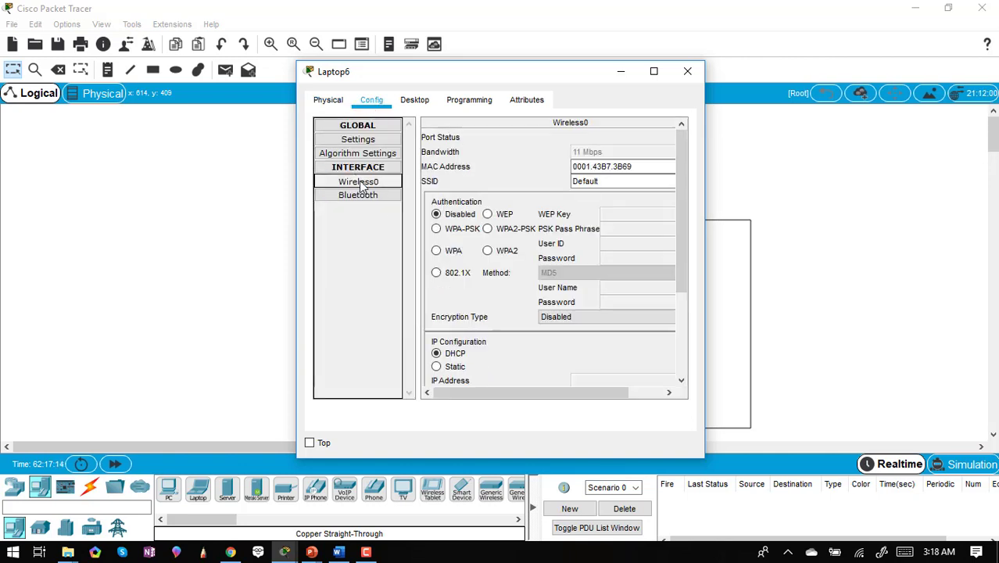
left_click(487, 214)
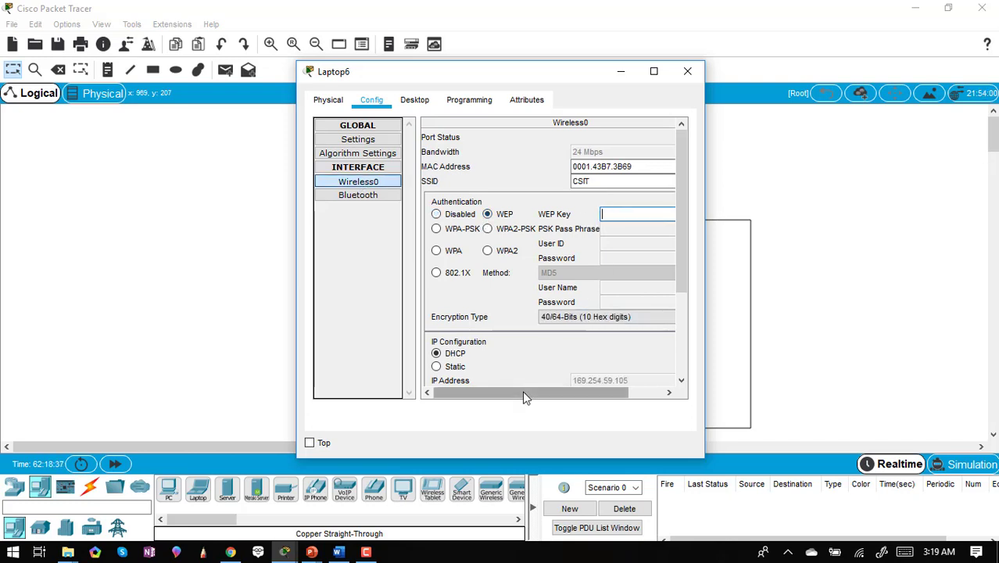
left_click(526, 393)
left_click(544, 288)
left_click(618, 213)
type("1234567")
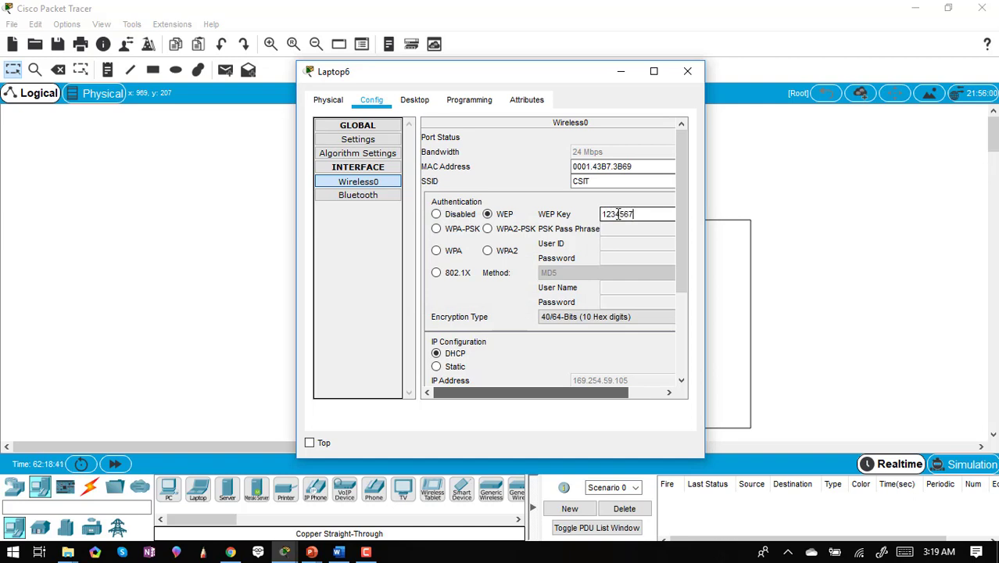
- Assign the laptop's Wireless0 interface static IP address 192.168.0.3 and subnet mask 255.255.255.0, closing the laptop's window
left_click_drag(683, 259, 691, 338)
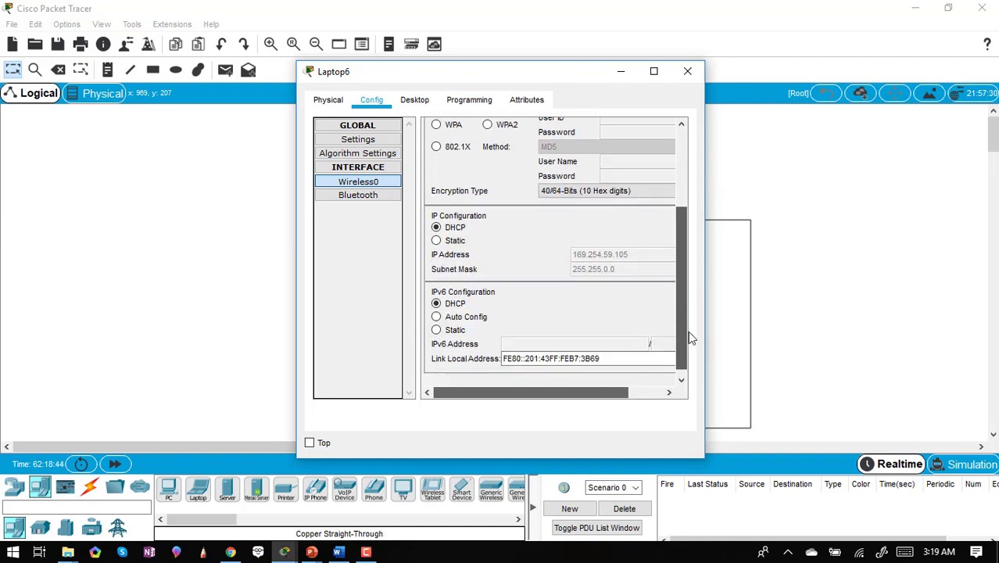
left_click(436, 240)
left_click(595, 259)
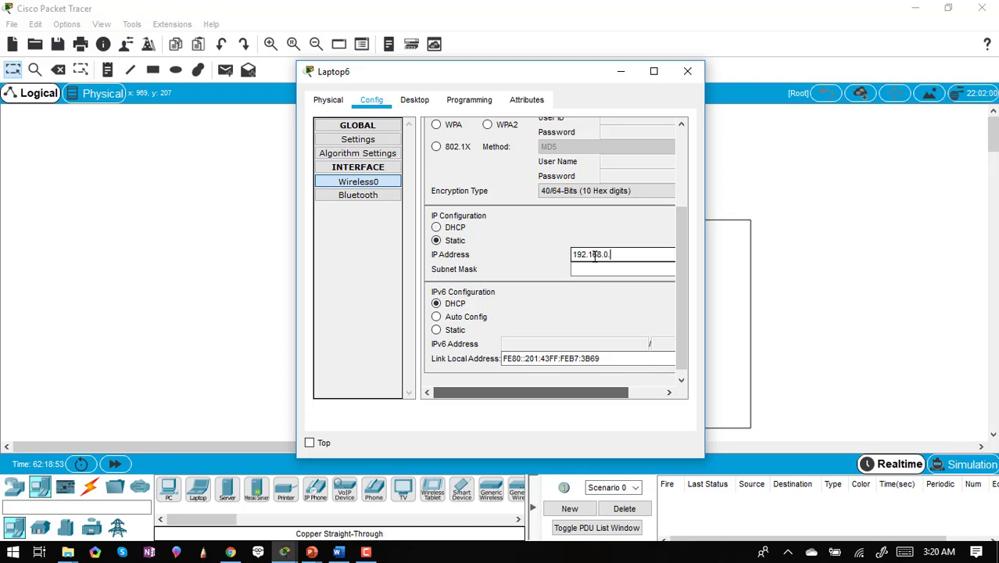
left_click(596, 268)
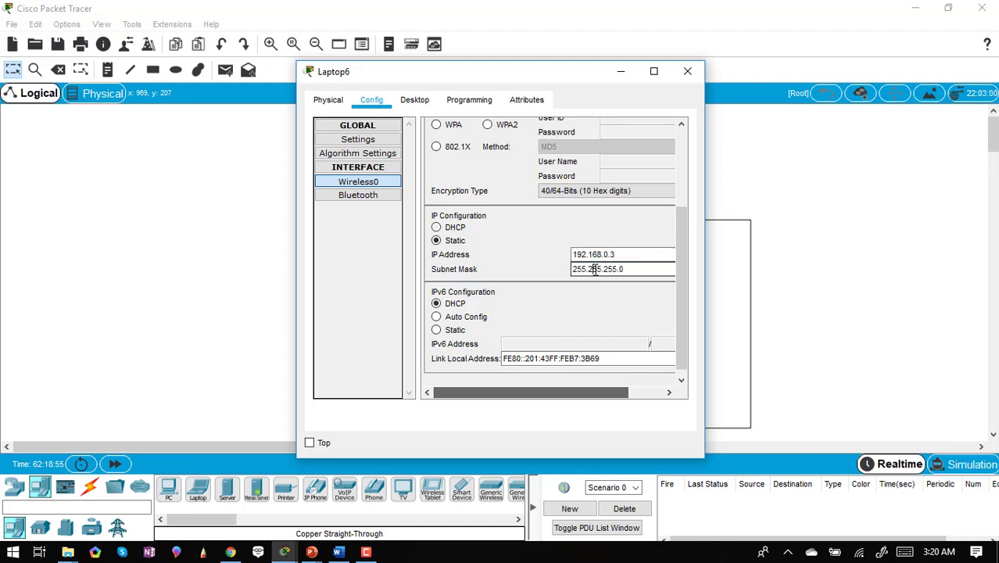
left_click(689, 73)
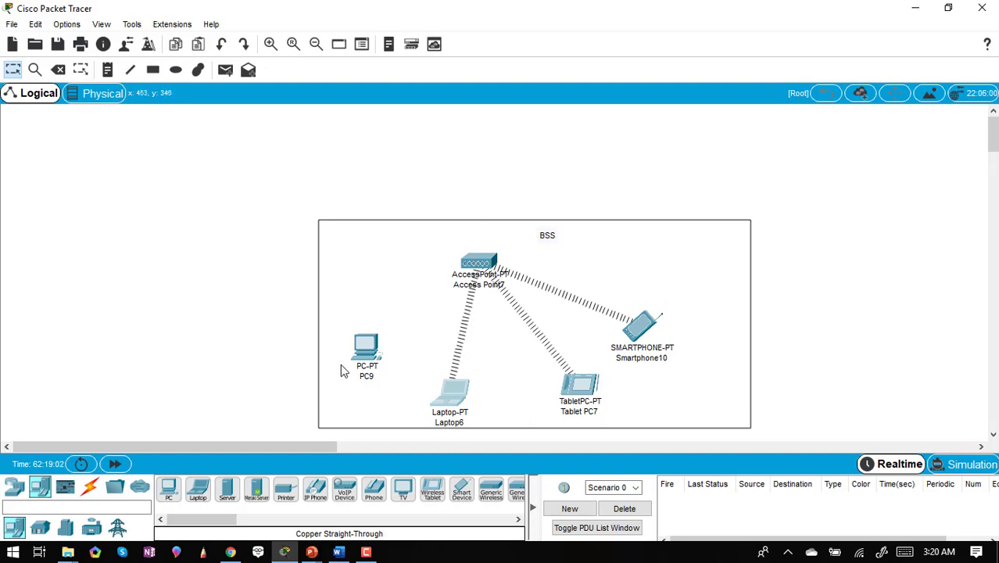
- Power off the PC and replace its installed network module with the WMP300N wireless module
left_click(366, 350)
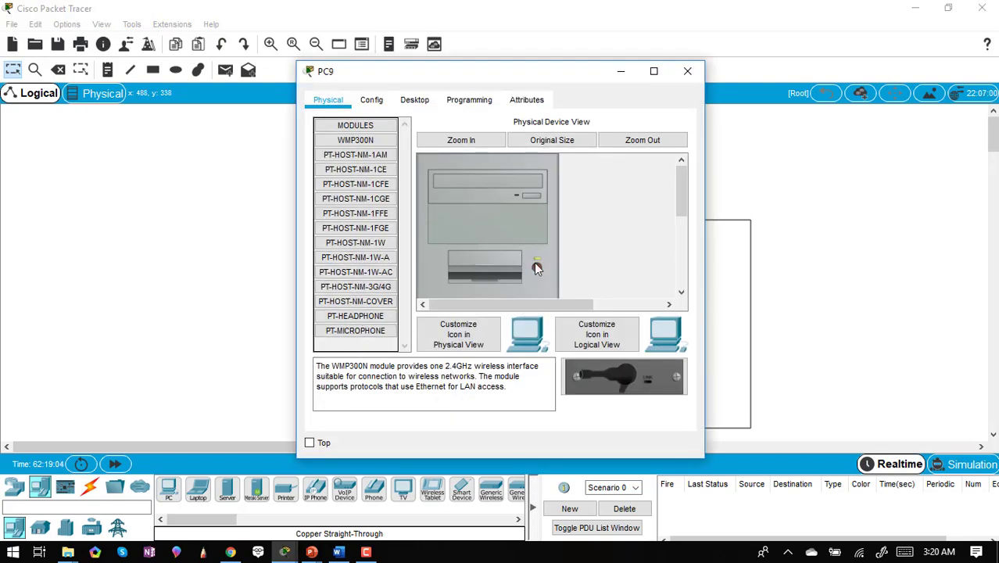
left_click_drag(685, 190, 686, 222)
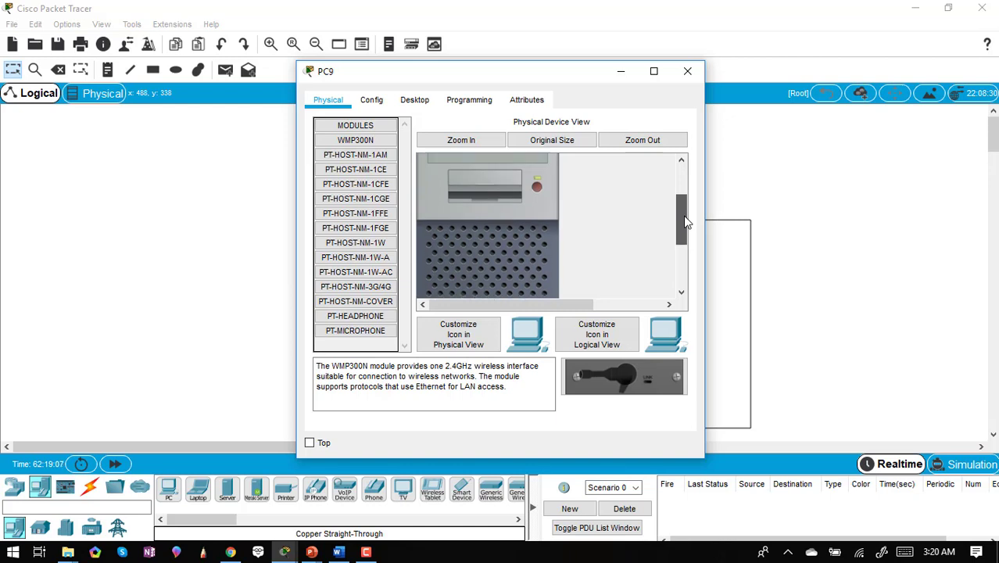
left_click(534, 188)
left_click_drag(684, 237, 687, 290)
left_click_drag(493, 269, 370, 338)
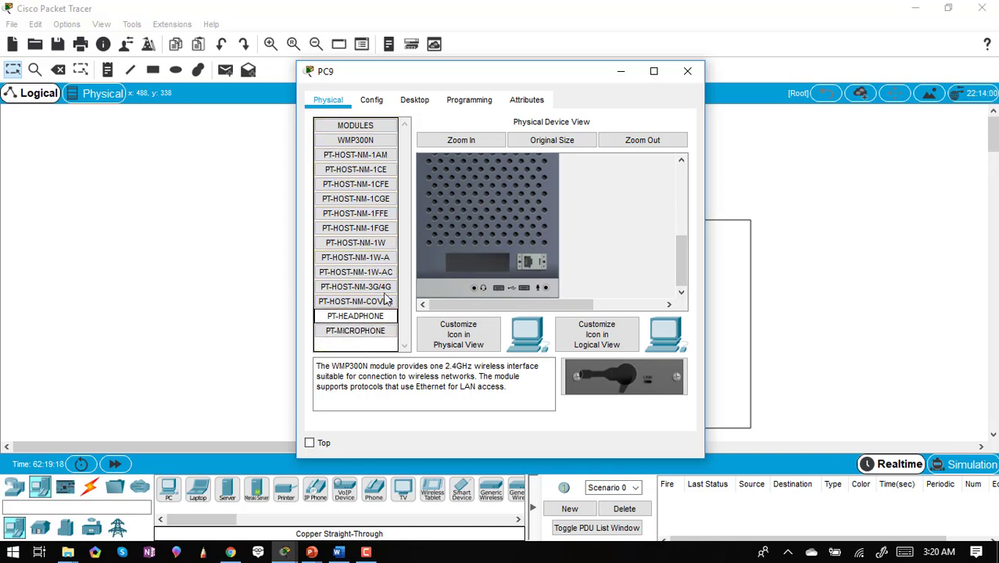
left_click_drag(365, 142, 480, 270)
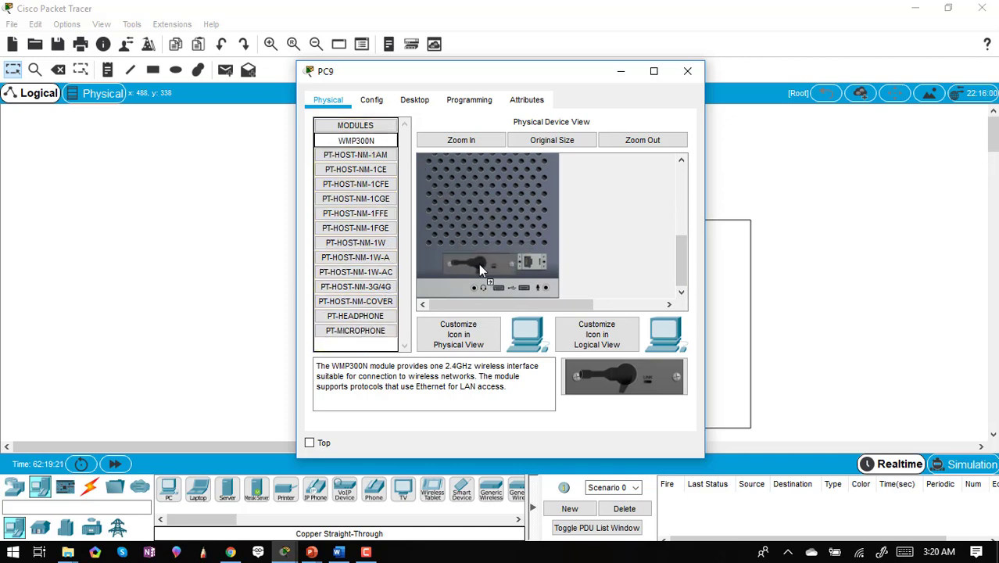
- Power the PC back on and open its Wireless0 interface settings
left_click_drag(677, 271, 675, 205)
left_click(538, 237)
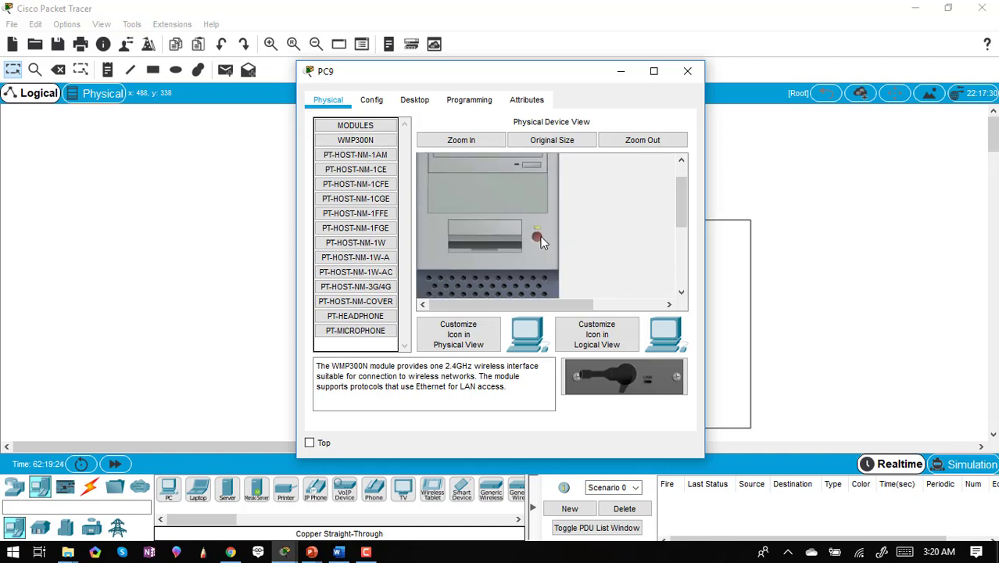
left_click(378, 104)
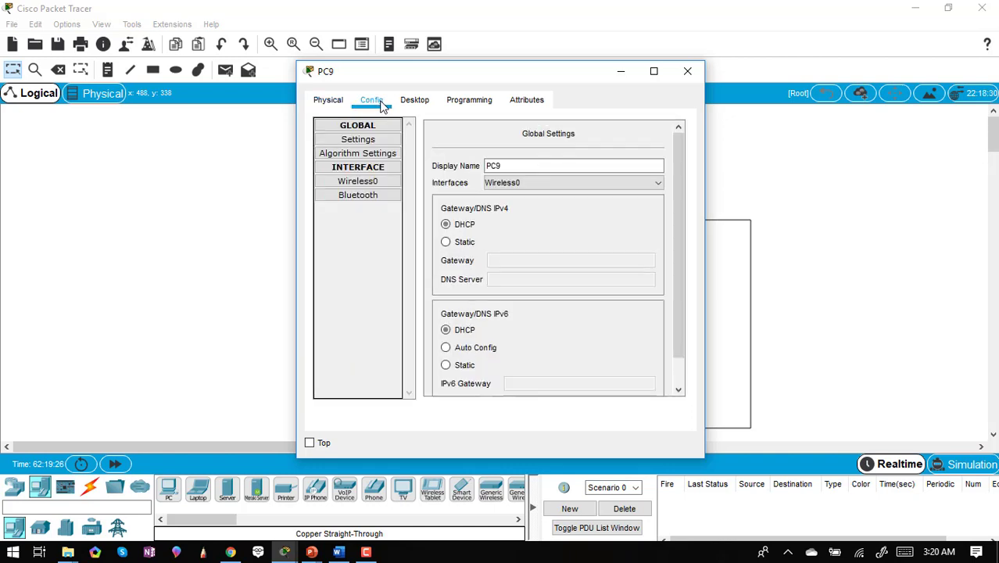
left_click(369, 182)
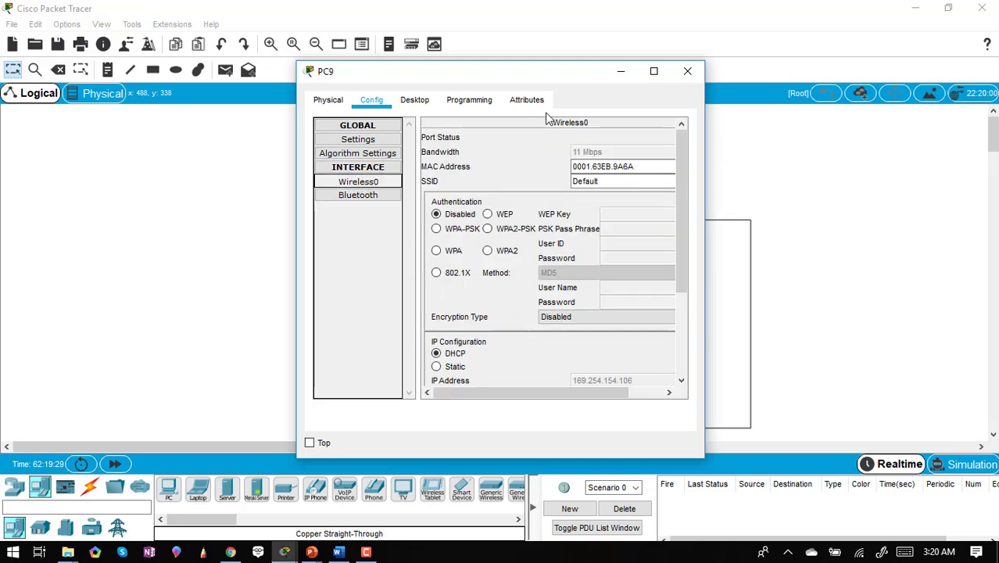
- Set PC9's Wireless0 SSID to CSIT and enable WEP authentication with the network's WEP key
double_click(585, 181)
type("CSIT")
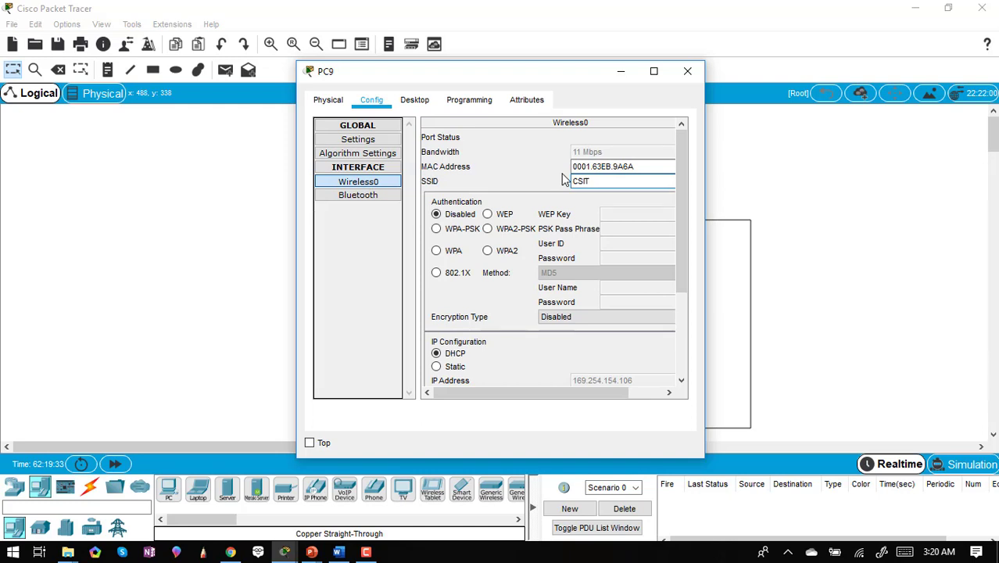
left_click(487, 214)
left_click(622, 215)
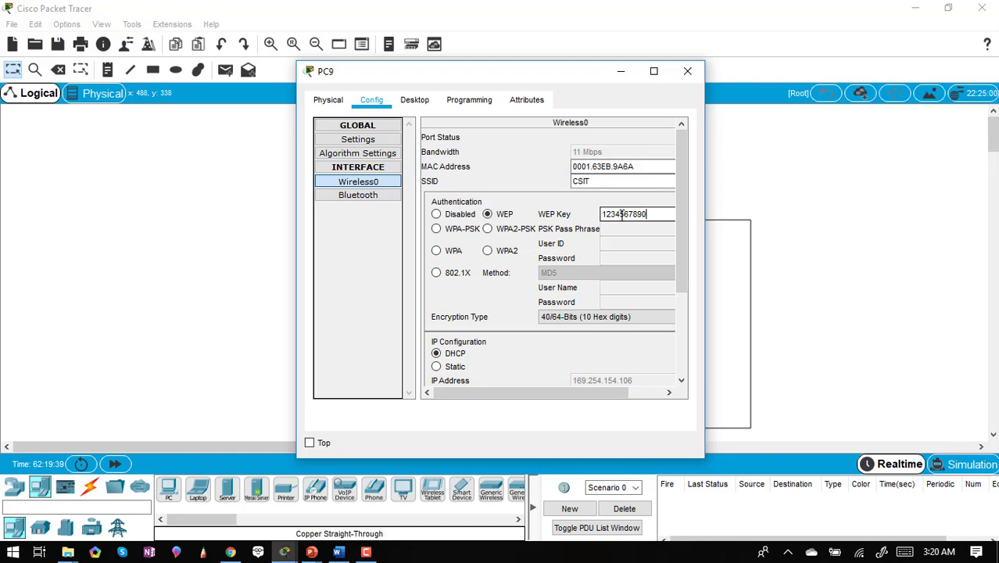
- Assign PC9's Wireless0 interface the static IP address 192.168.0.2, fill in its subnet mask and close the PC's window
left_click_drag(679, 228, 686, 299)
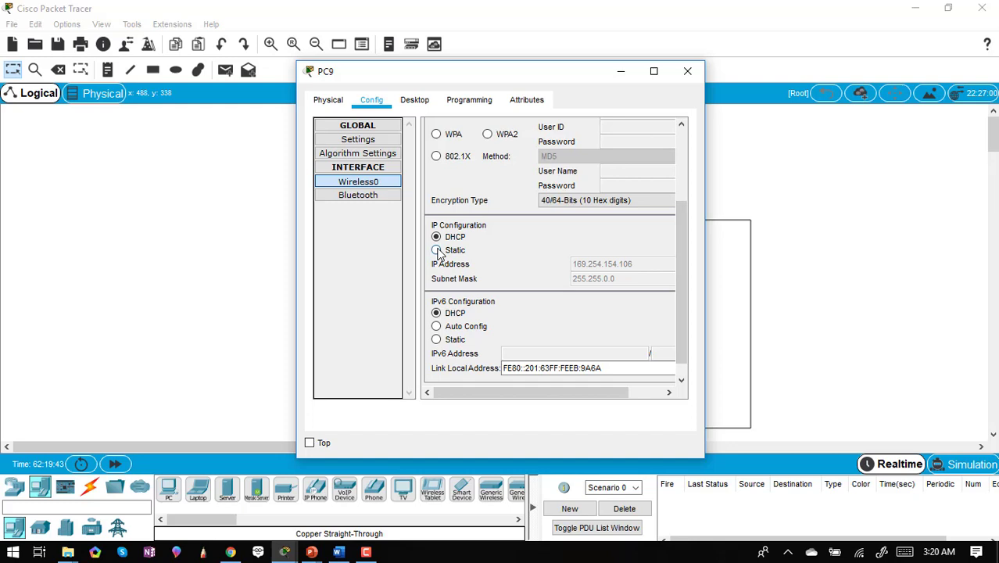
left_click(436, 250)
left_click(611, 263)
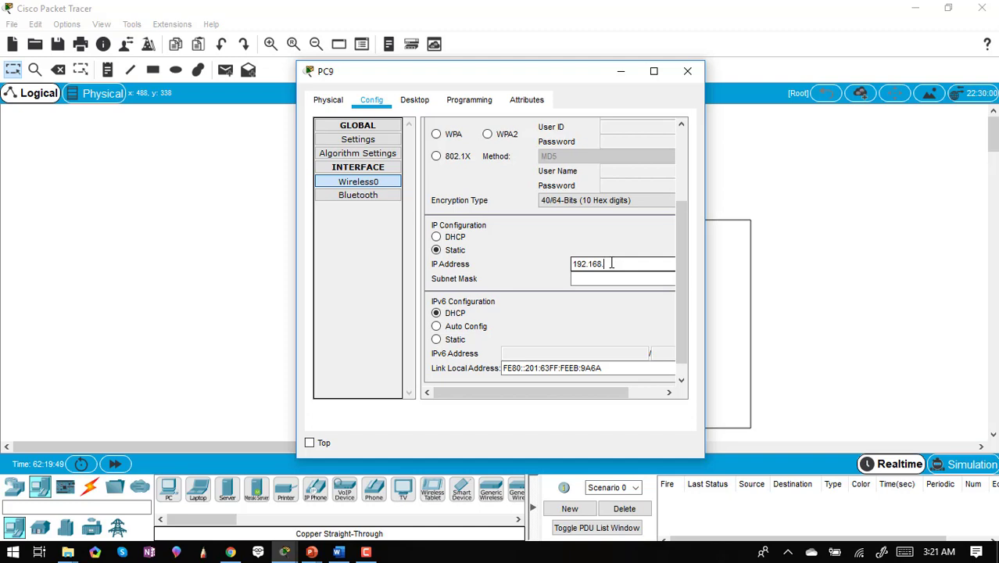
type("192.168.0.2")
left_click(610, 278)
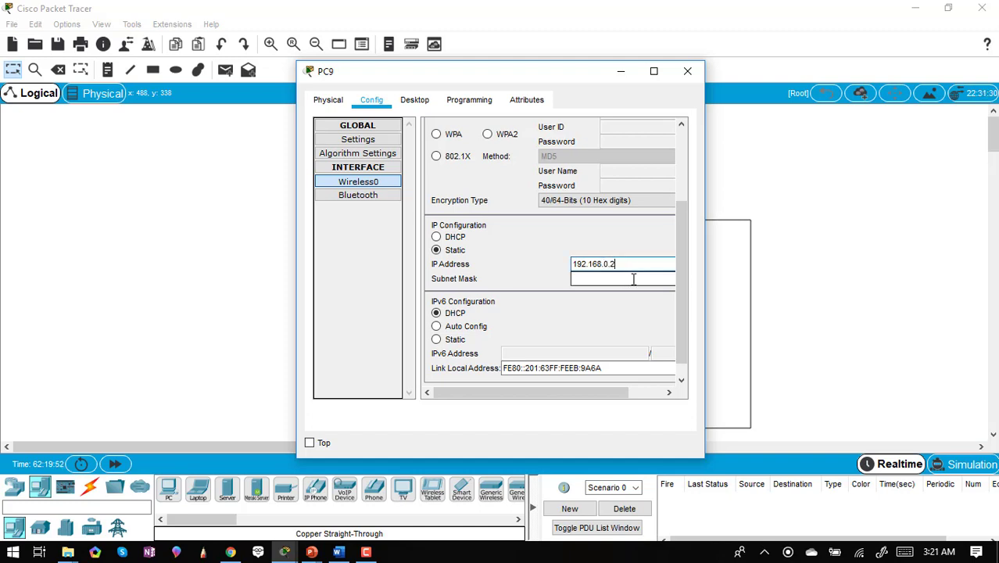
left_click(688, 72)
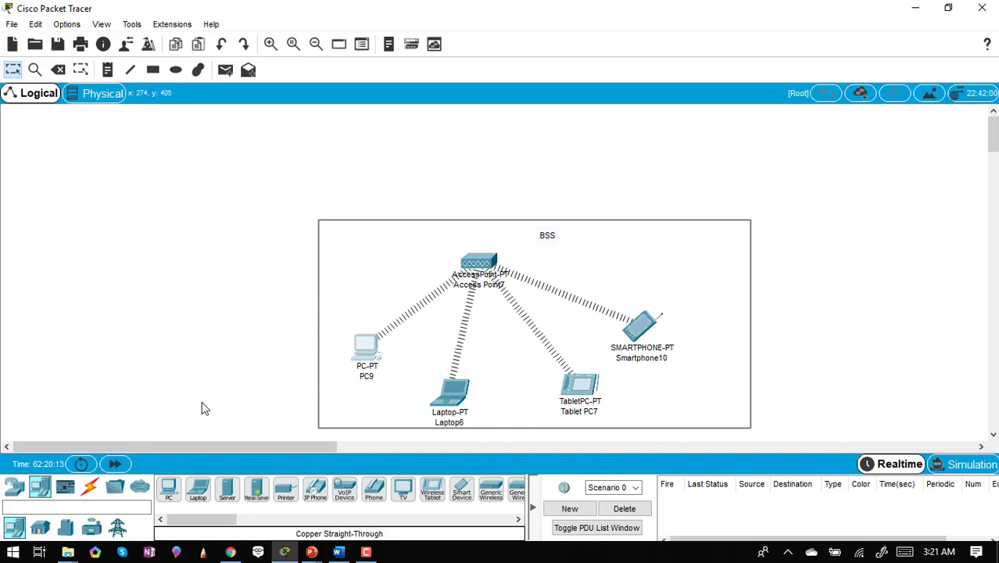
- Add a second PC and a 2950T-24 switch to the workspace above the BSS box, the PC left of the switch
left_click_drag(177, 430, 197, 173)
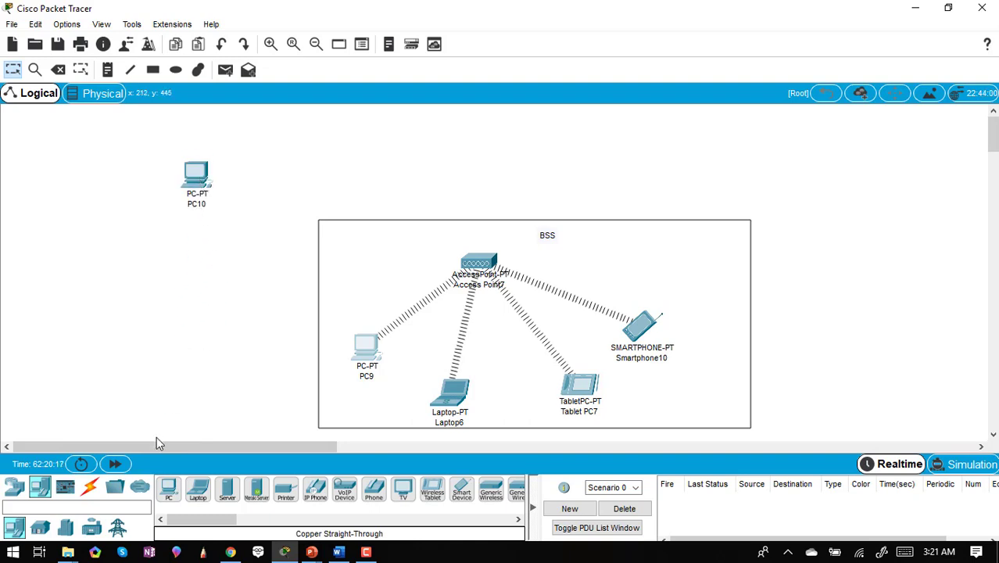
left_click(14, 486)
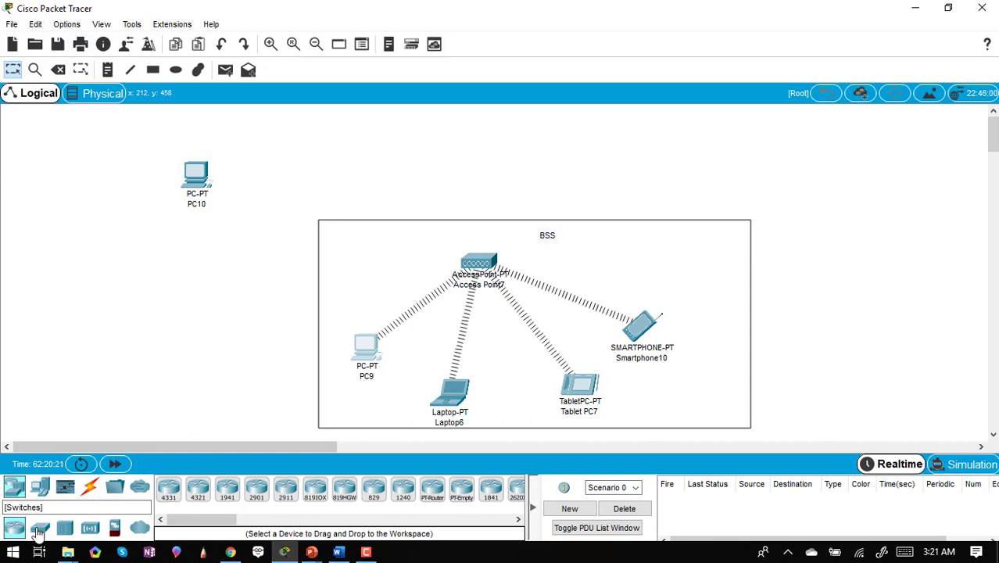
left_click(41, 529)
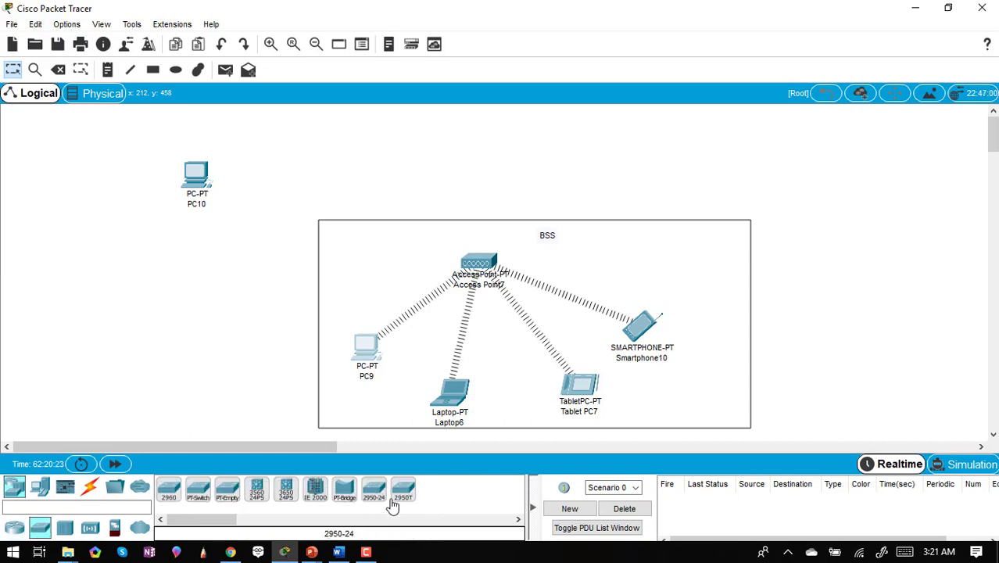
left_click_drag(389, 496, 394, 173)
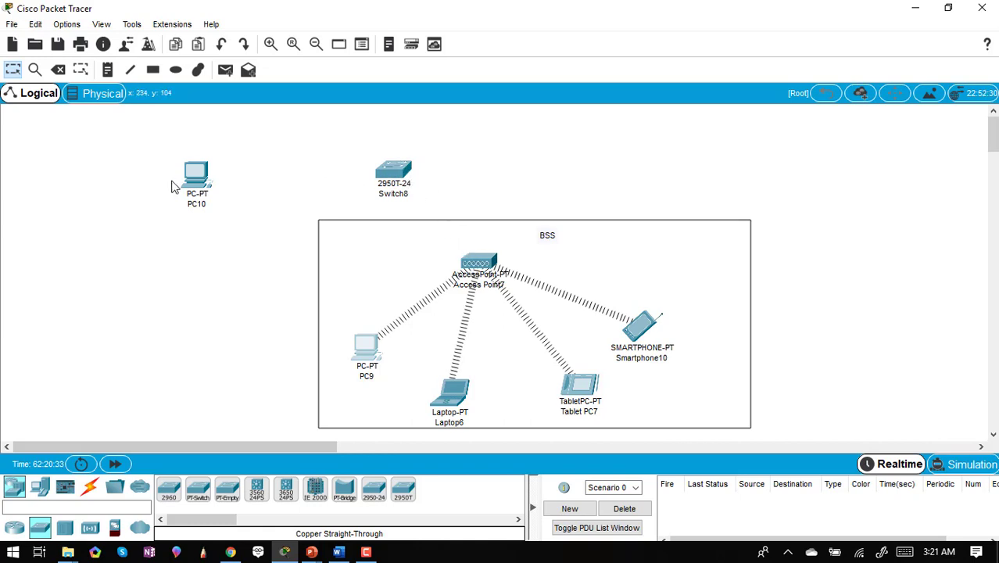
- Connect PC10's FastEthernet0 port to the switch's FastEthernet0/1 port with a copper straight-through cable
left_click(90, 486)
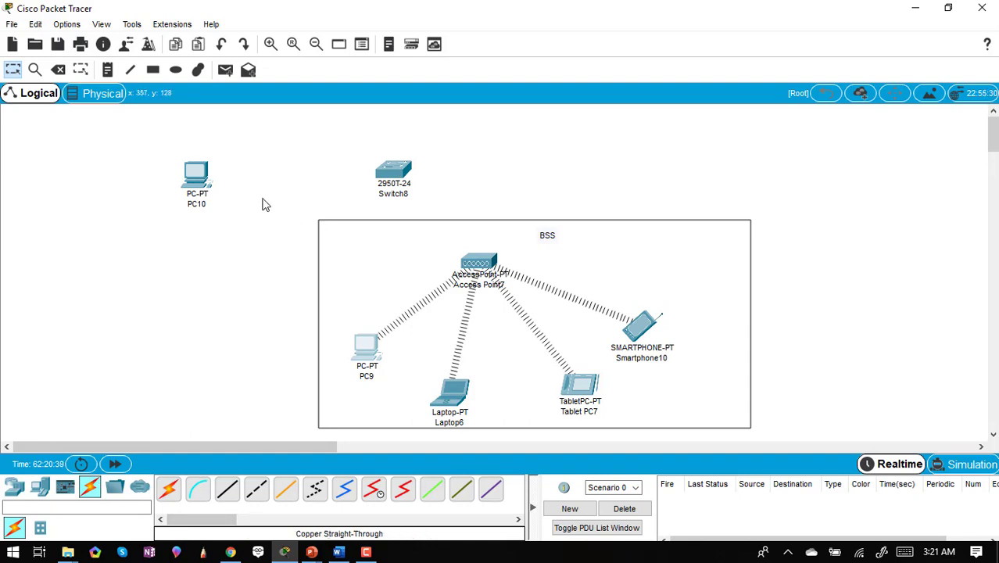
left_click(227, 489)
left_click(199, 172)
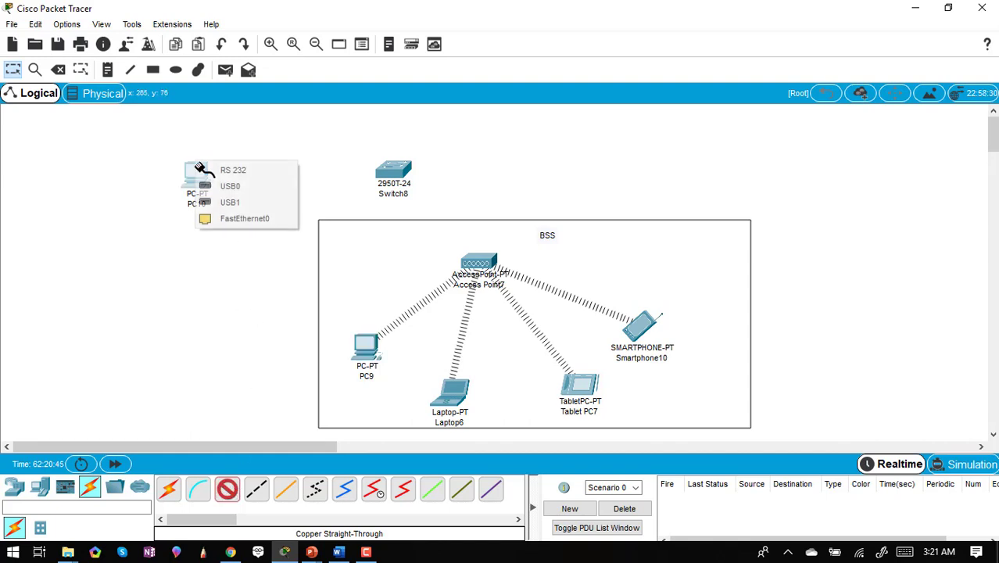
left_click(223, 219)
left_click(406, 170)
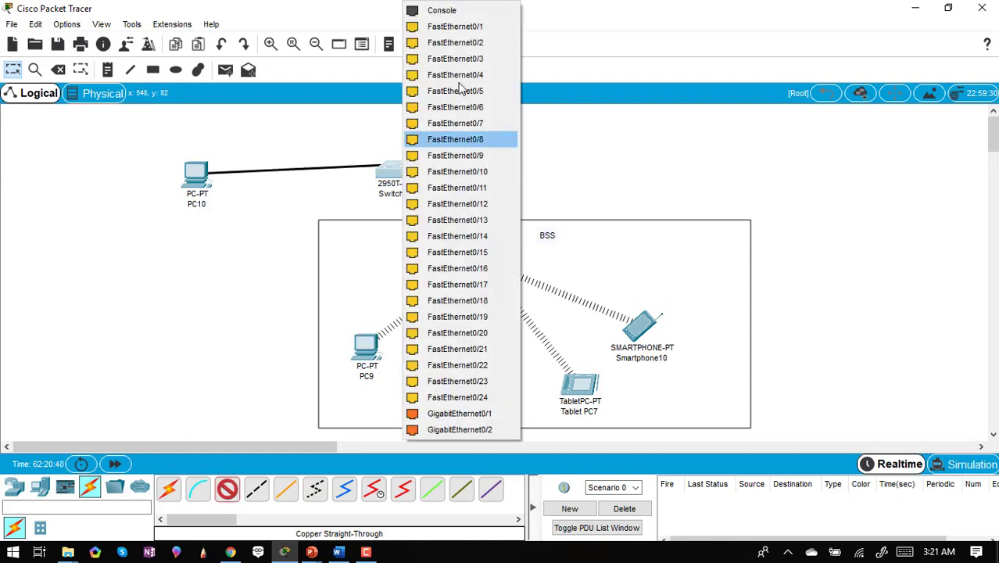
left_click(468, 28)
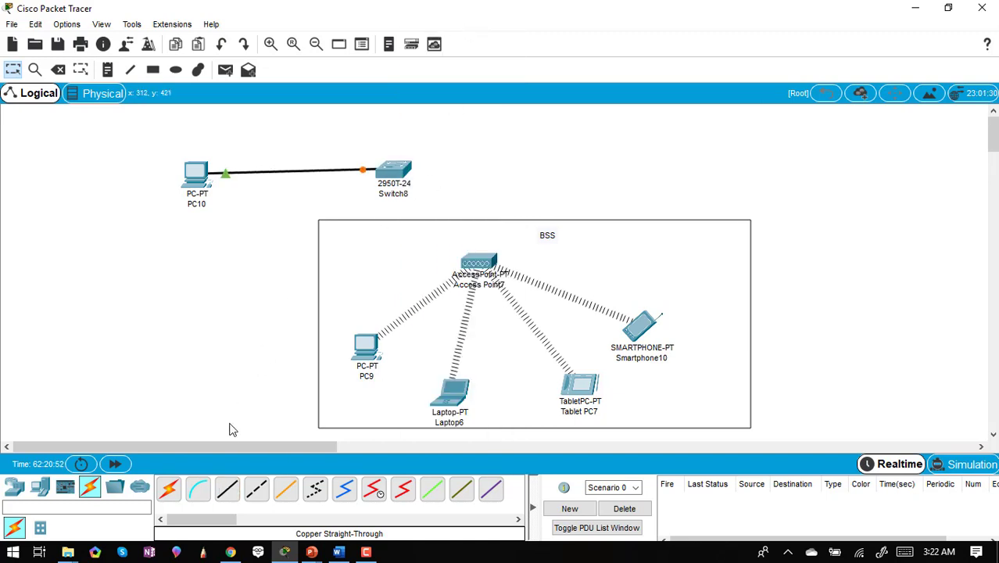
- Connect the switch's FastEthernet0/2 port to Port 0 of the access point with a copper straight-through cable
left_click(226, 489)
left_click(407, 167)
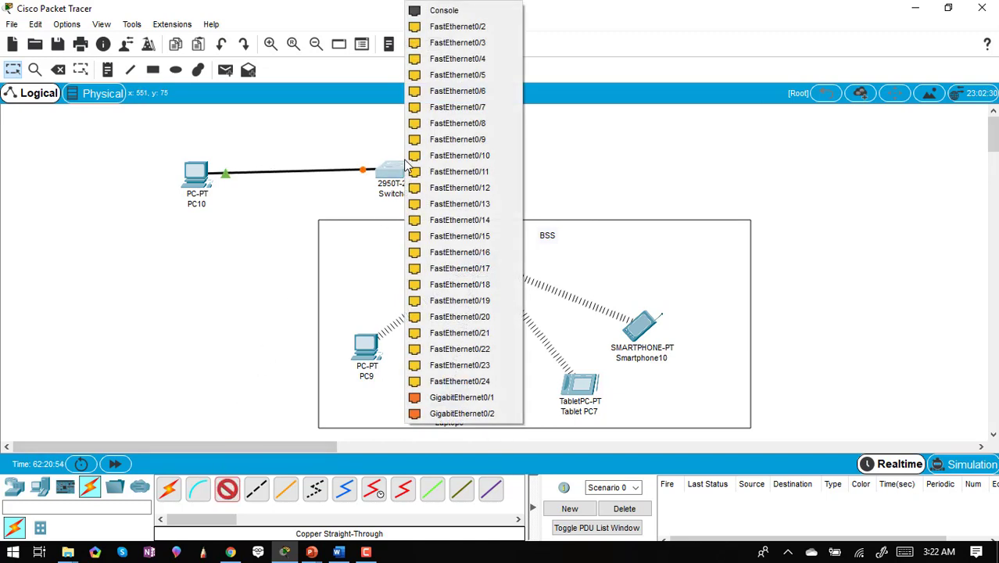
left_click(469, 28)
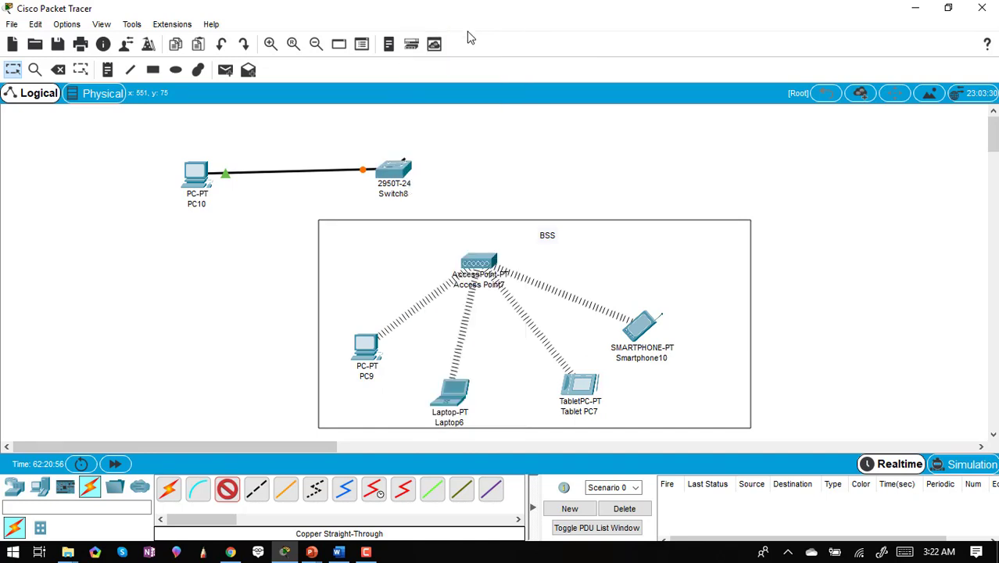
left_click(484, 266)
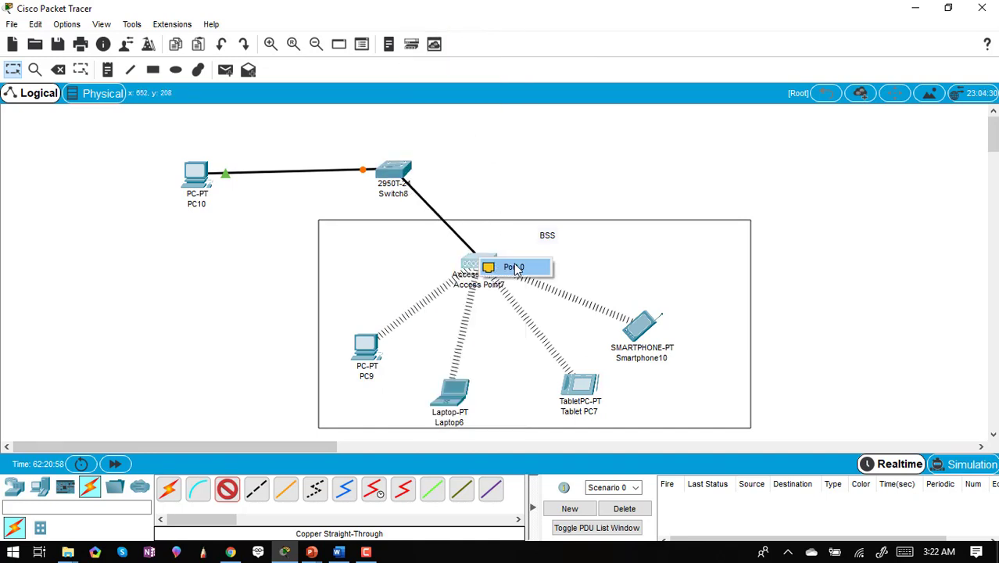
left_click(516, 268)
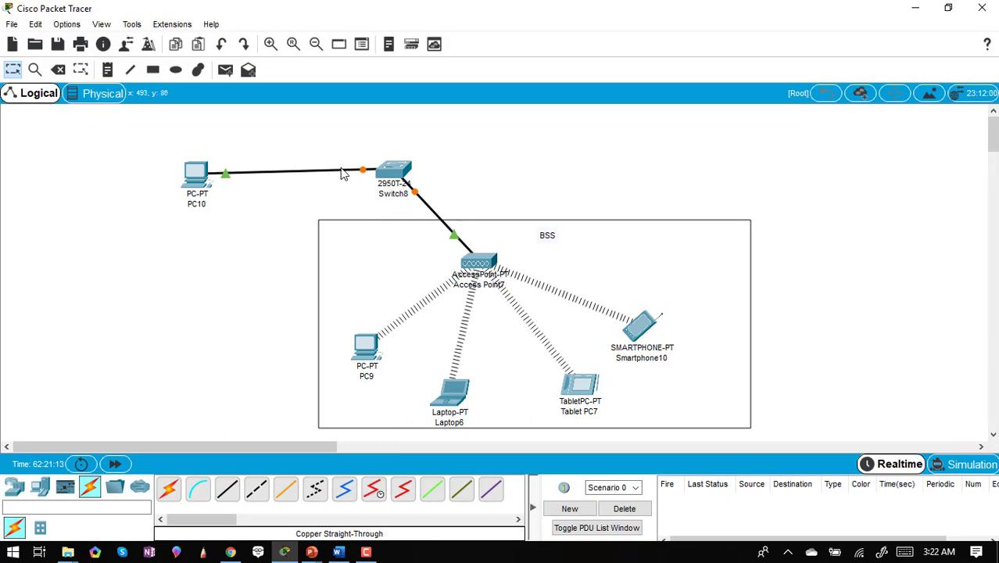
- Open the FastEthernet0 interface settings of PC10, the wired PC
left_click(197, 173)
left_click(198, 174)
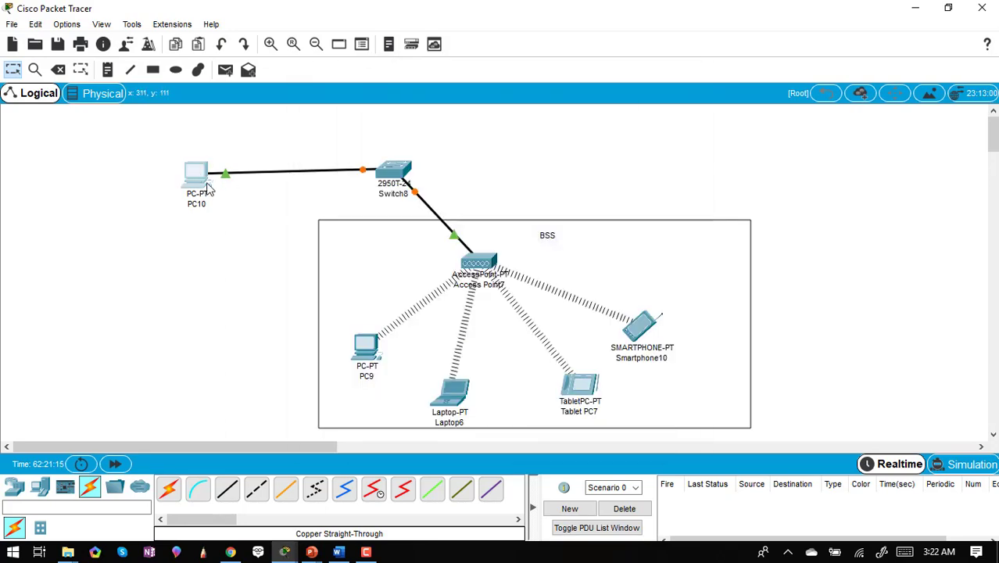
left_click(195, 181)
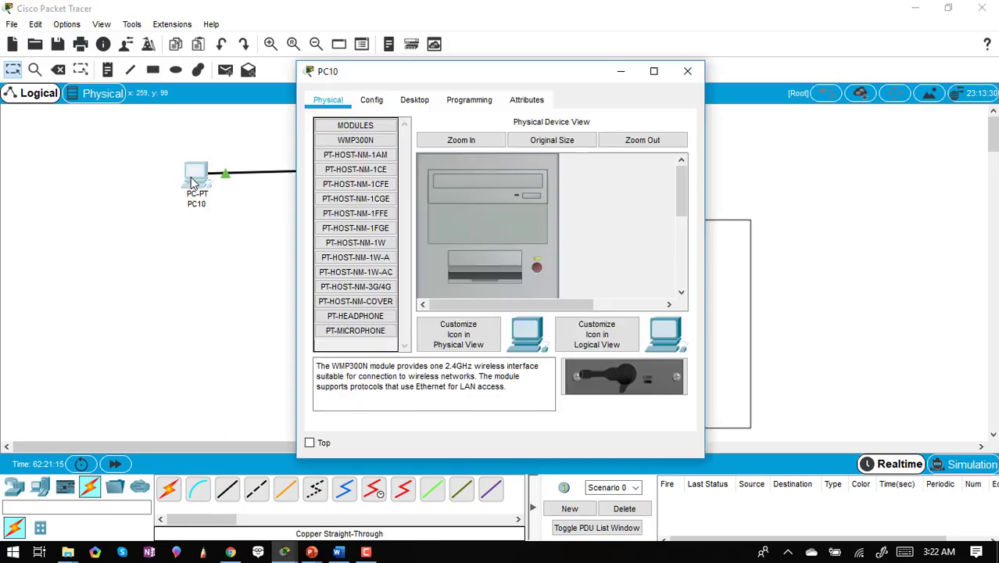
left_click(372, 101)
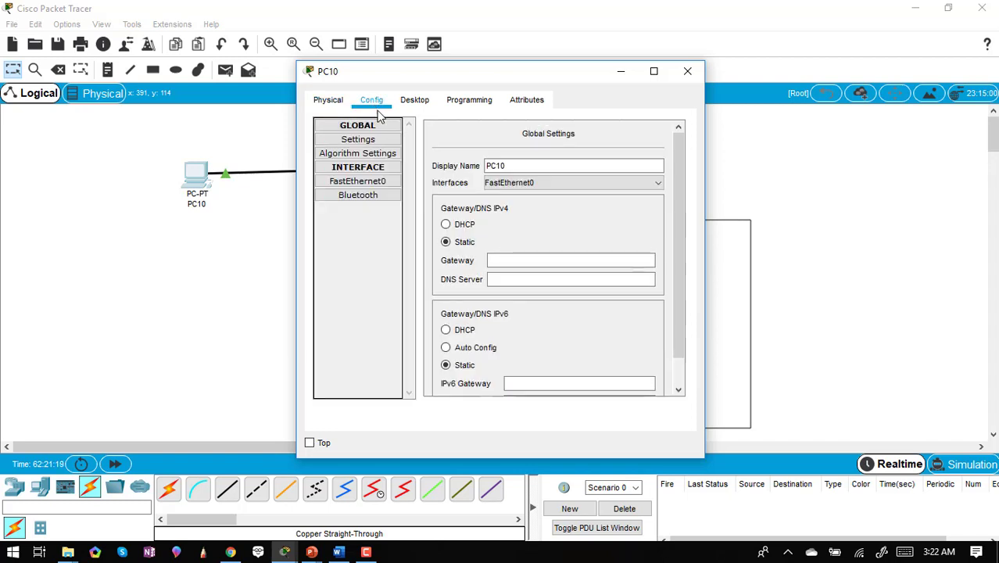
left_click(362, 183)
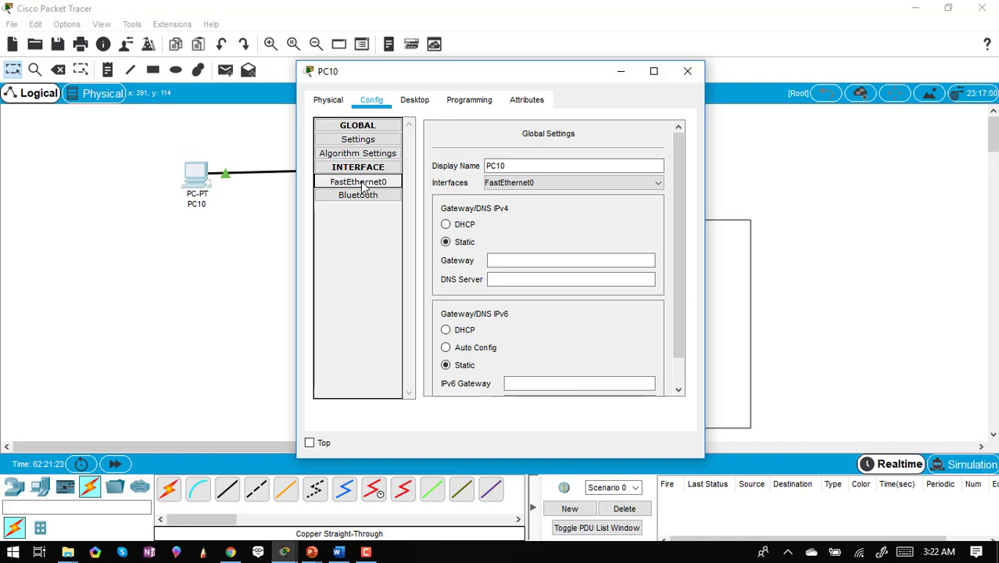
- Give PC10's FastEthernet0 interface the IP address 192.168.0.1 and subnet mask 255.255.255.0, closing the PC's window
left_click(588, 250)
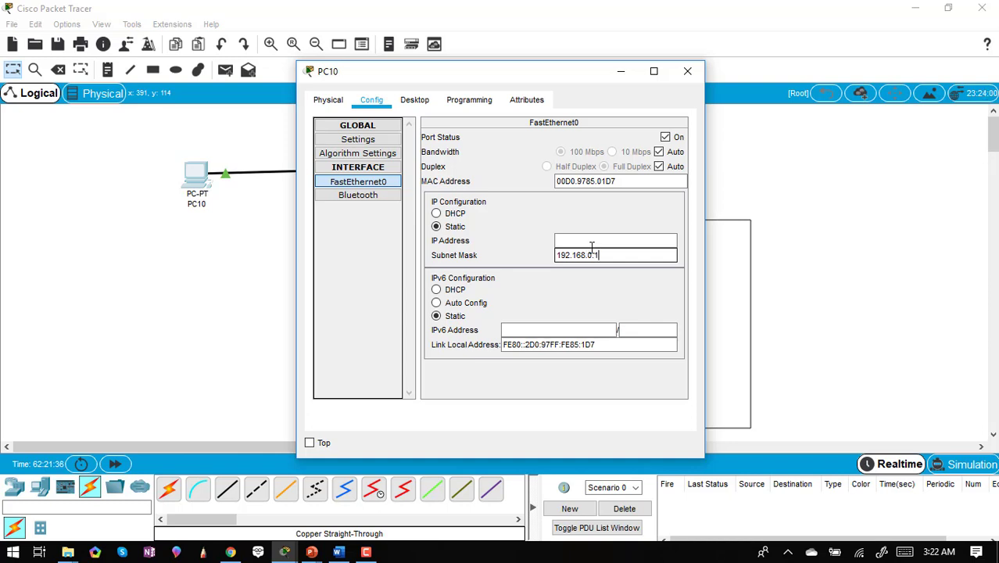
left_click_drag(617, 255, 551, 254)
key("ctrl+c")
right_click(587, 251)
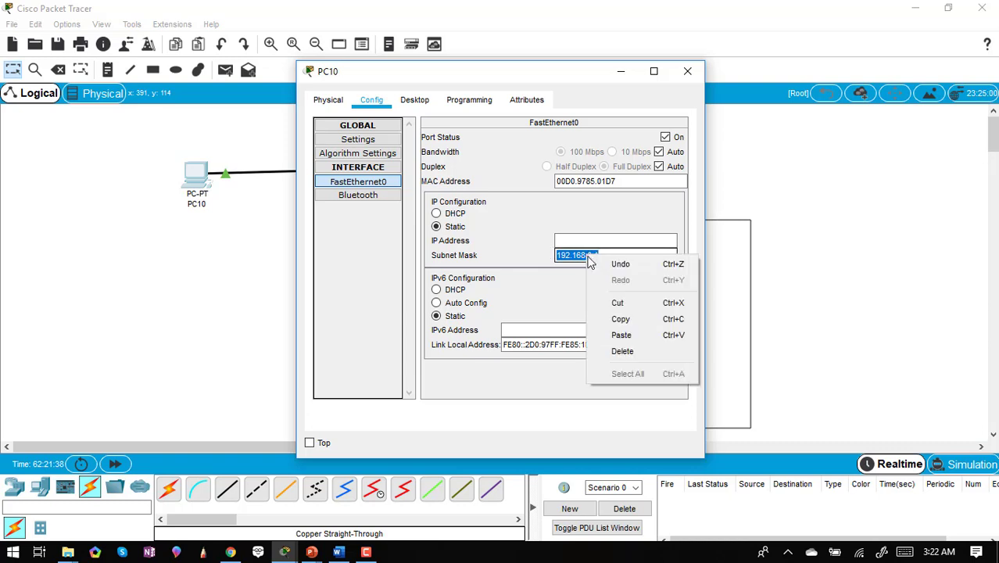
left_click(618, 302)
right_click(587, 240)
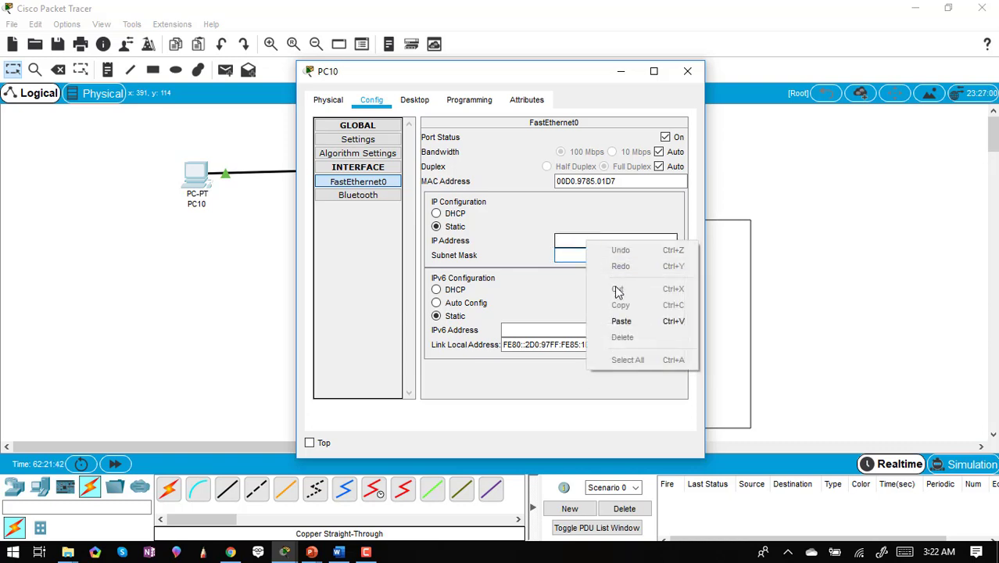
left_click(625, 321)
left_click(591, 256)
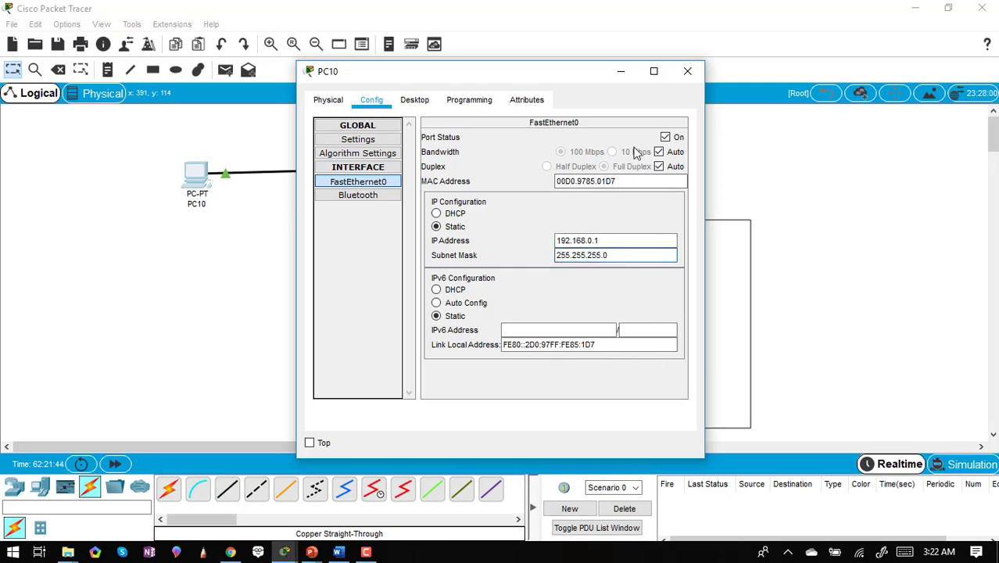
left_click(695, 72)
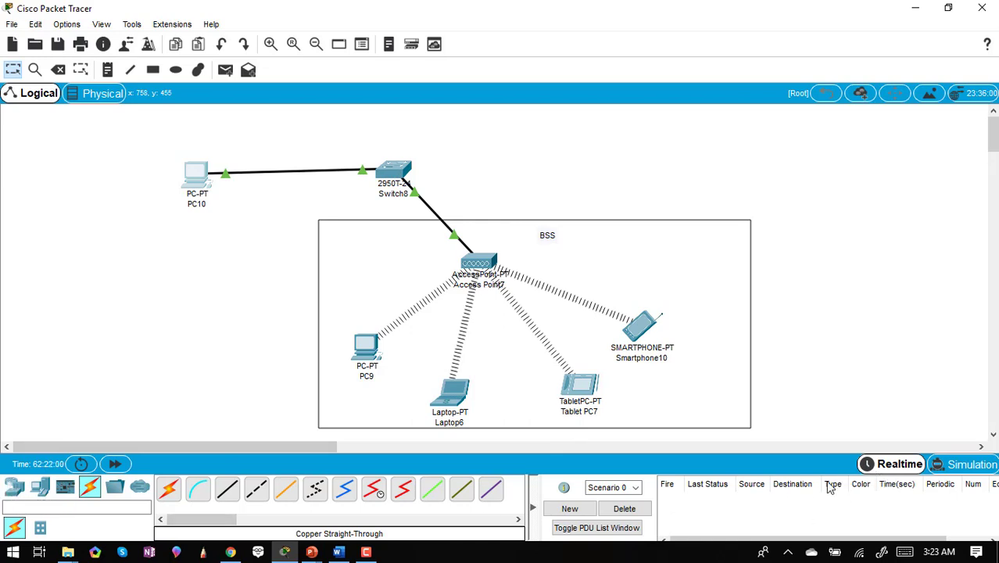
- Test connectivity by sending a simple PDU from PC10 to PC9 and another from PC9 to the smartphone
left_click(225, 69)
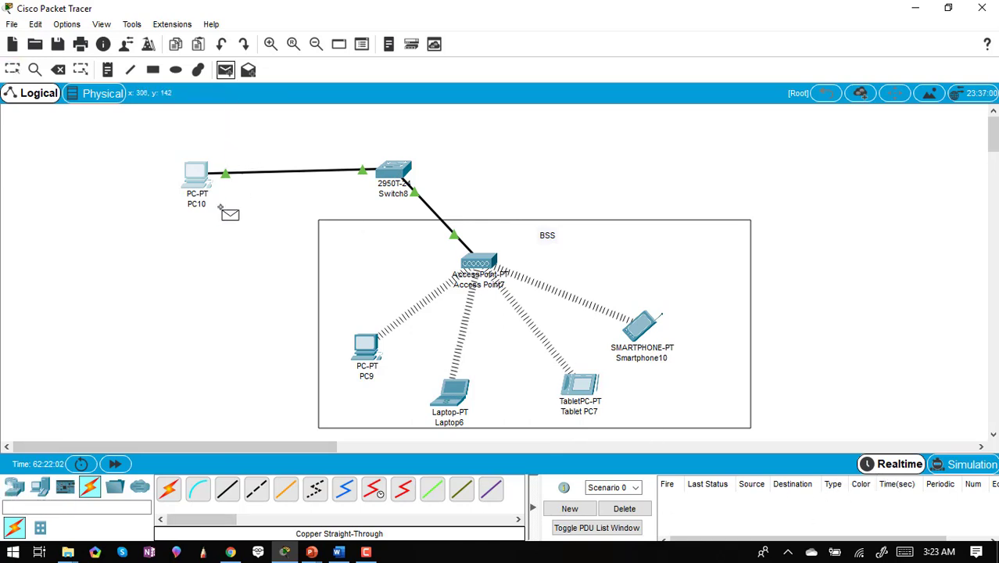
left_click(200, 179)
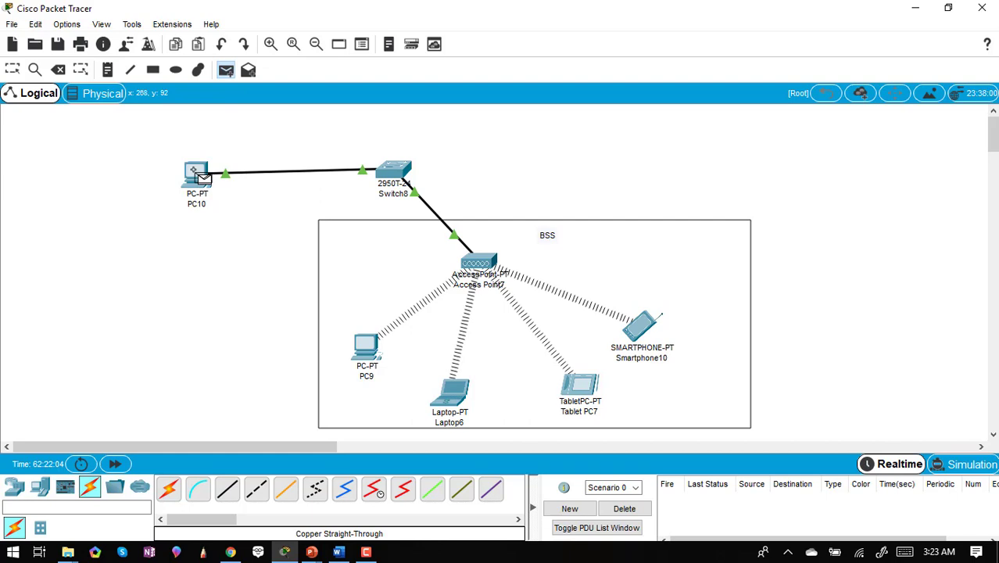
left_click(373, 350)
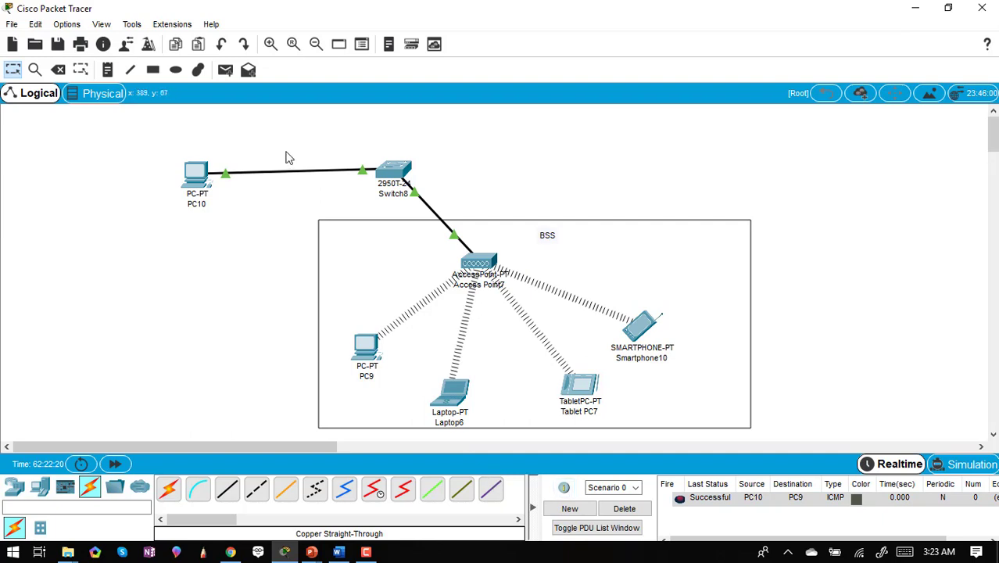
left_click(226, 71)
left_click(367, 349)
left_click(642, 328)
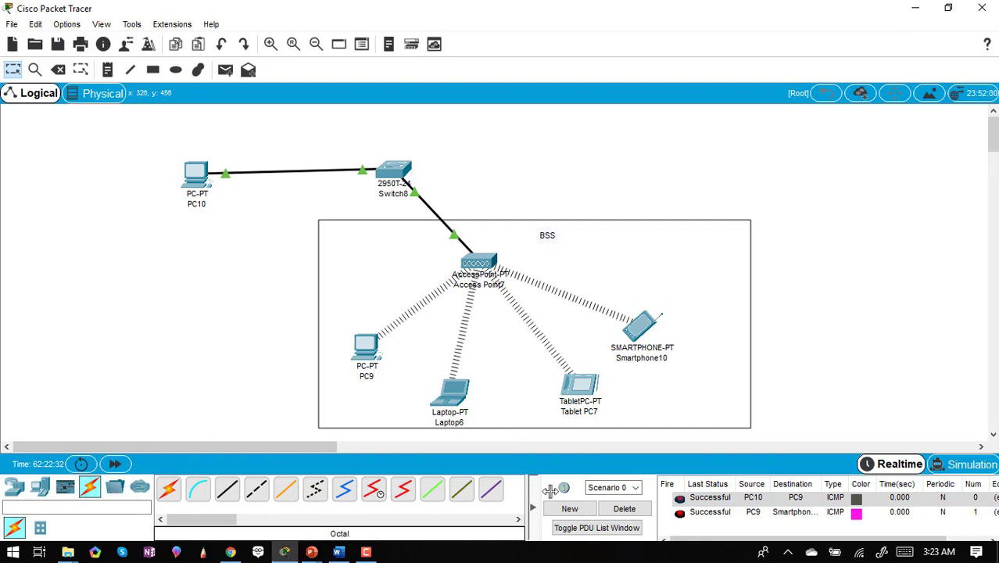
- Send a simple PDU from the laptop to the smartphone and another from the smartphone to PC10
left_click(225, 69)
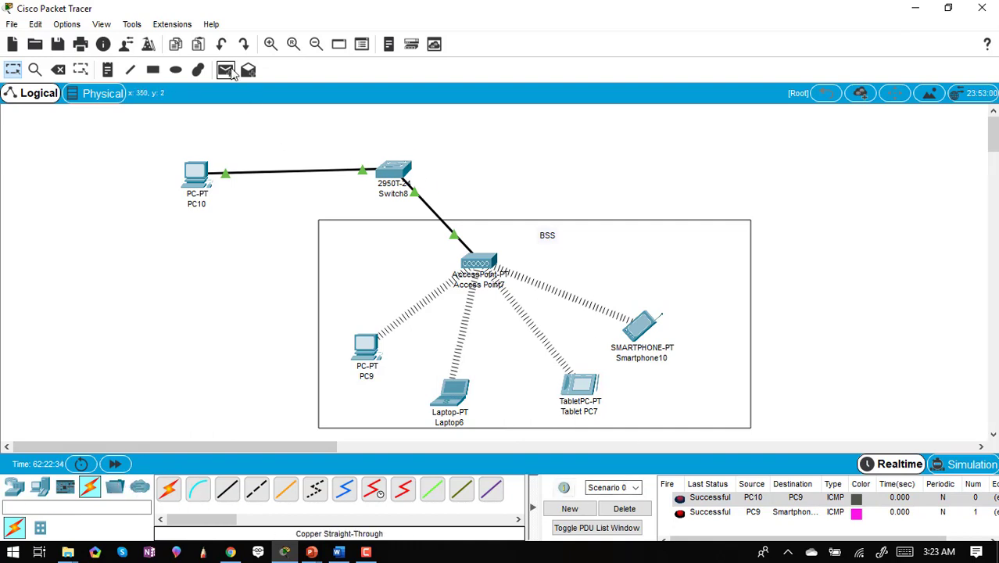
left_click(459, 390)
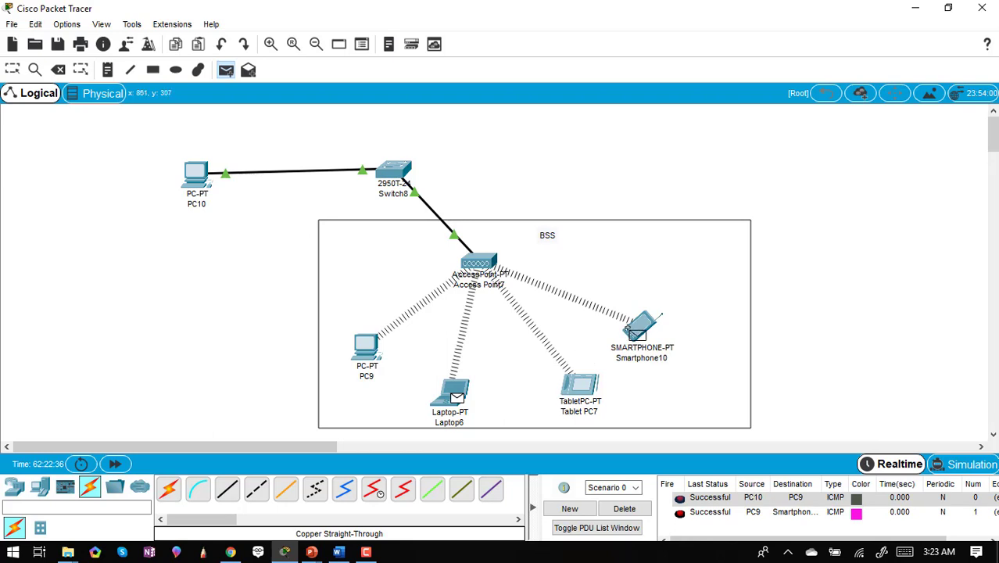
left_click(641, 326)
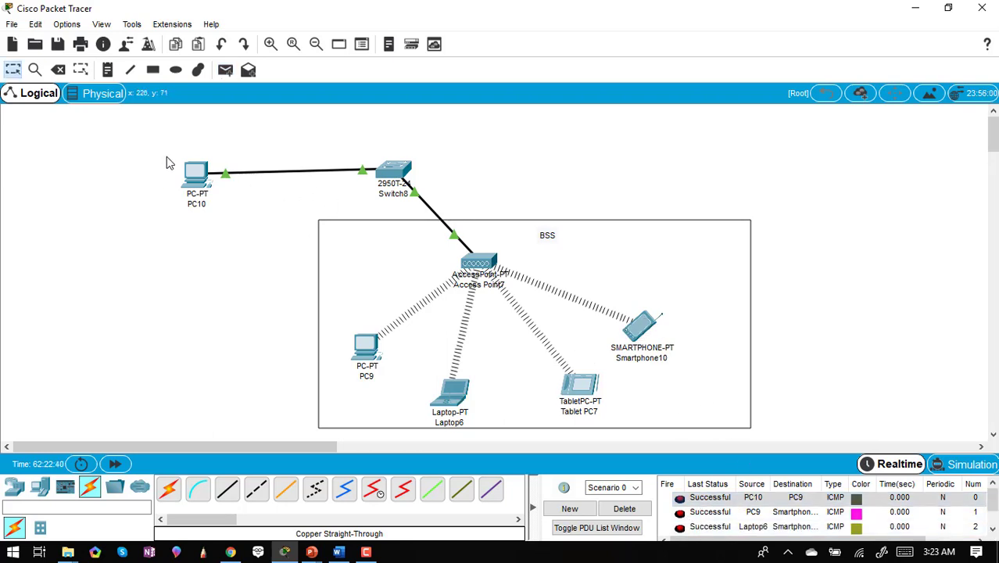
left_click(226, 70)
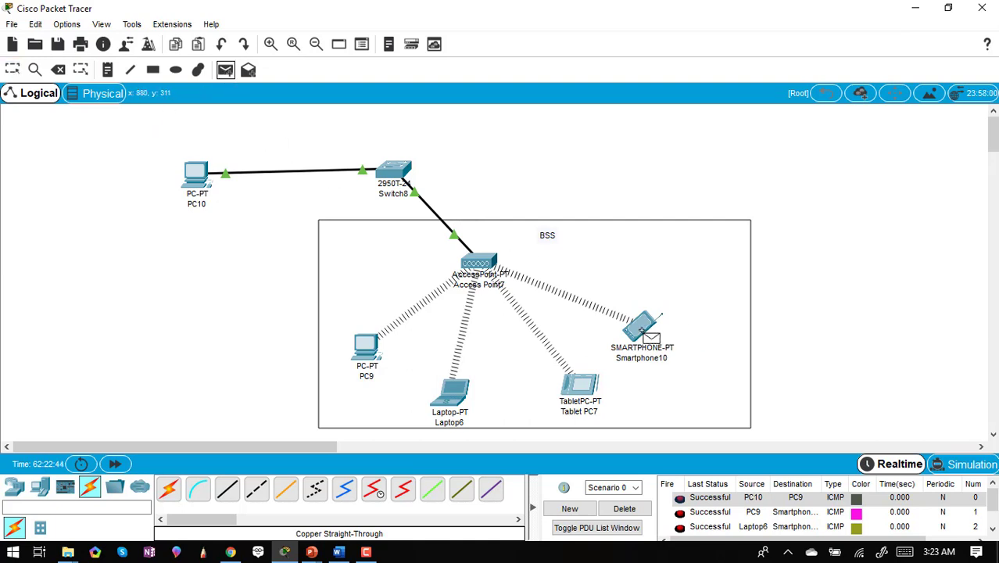
left_click(642, 327)
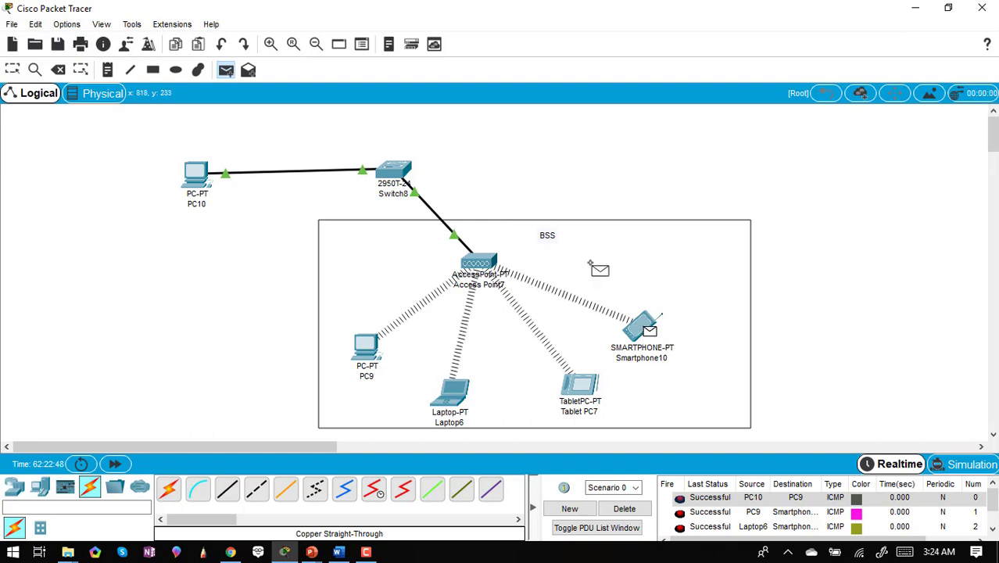
left_click(207, 184)
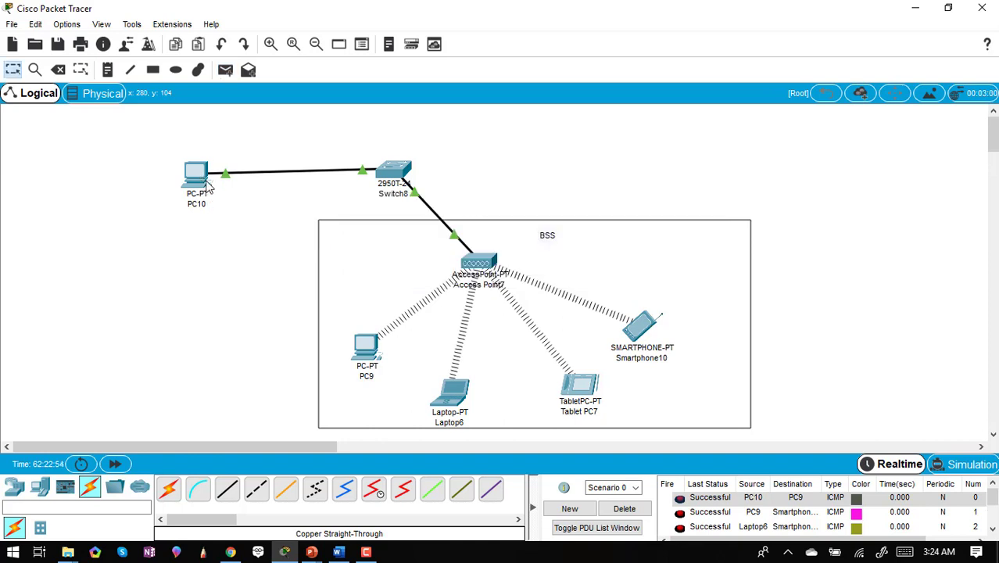